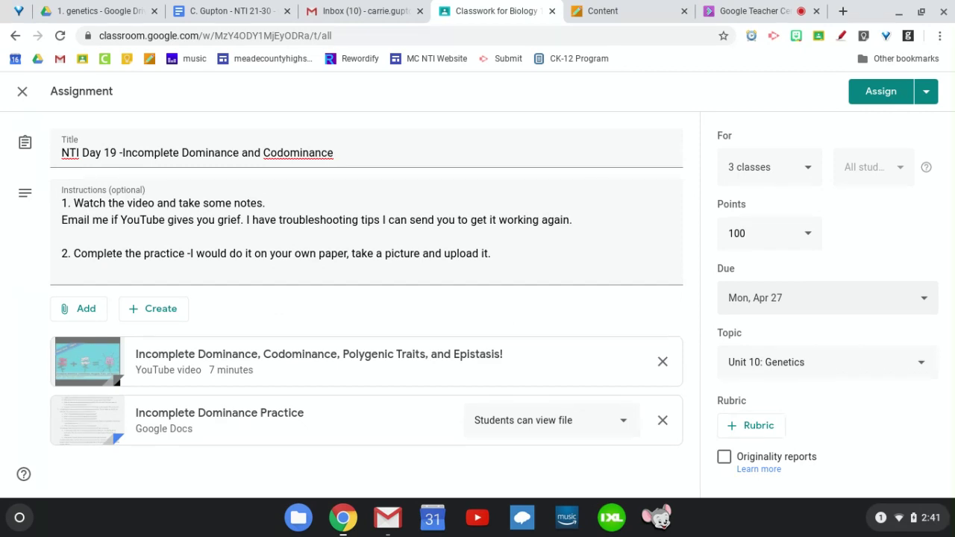
# Step: Check the selected classes for NTI Day 19 -Incomplete Dominance and Codominance and assign it to the three Biology classes
pyautogui.click(798, 164)
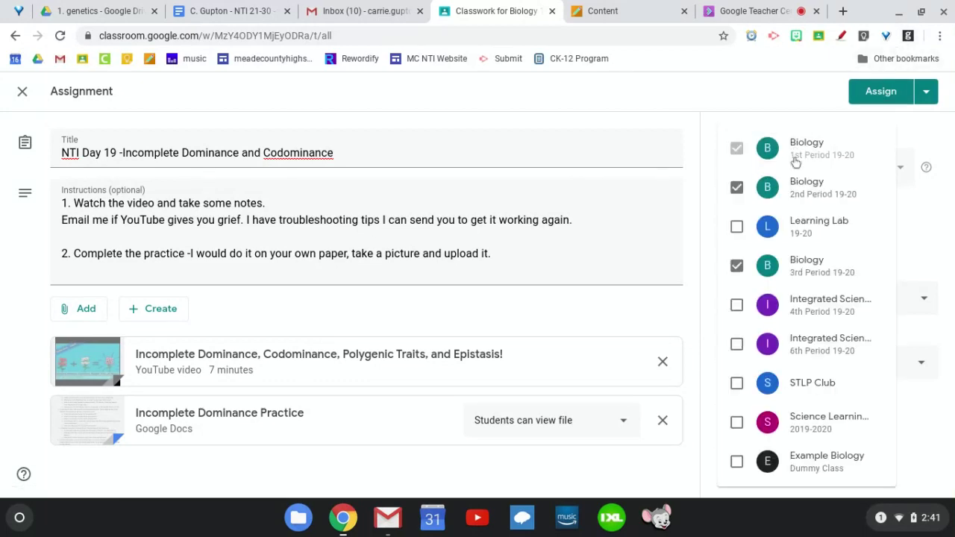
pyautogui.click(783, 110)
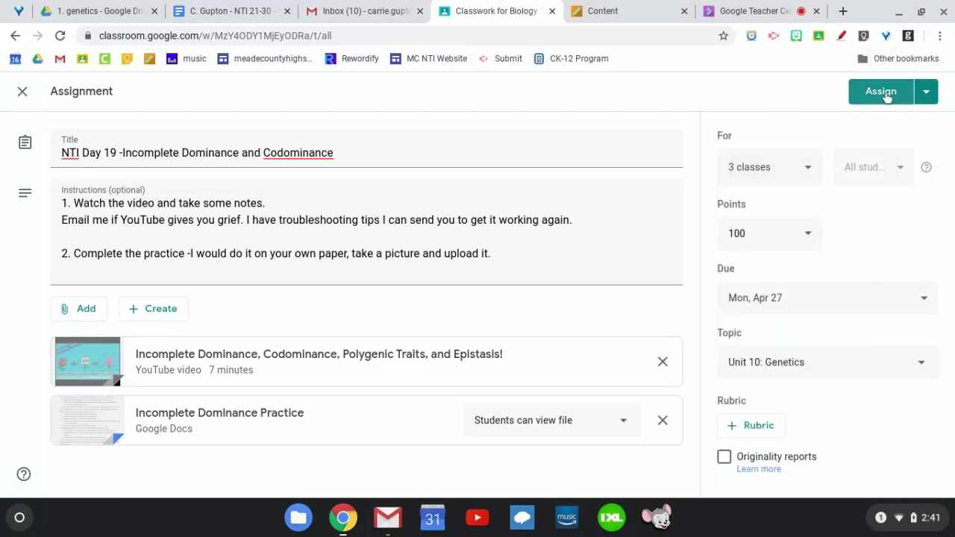
pyautogui.click(886, 98)
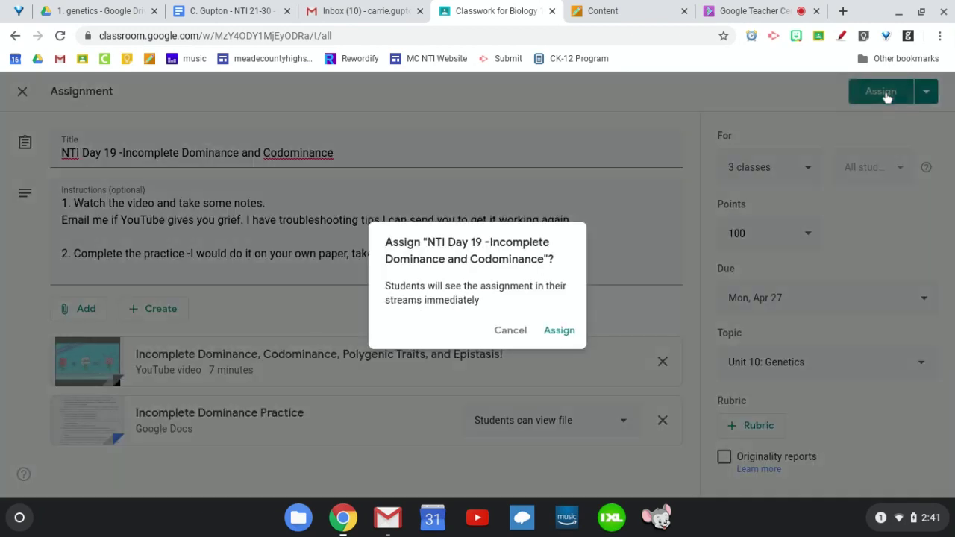
pyautogui.click(555, 331)
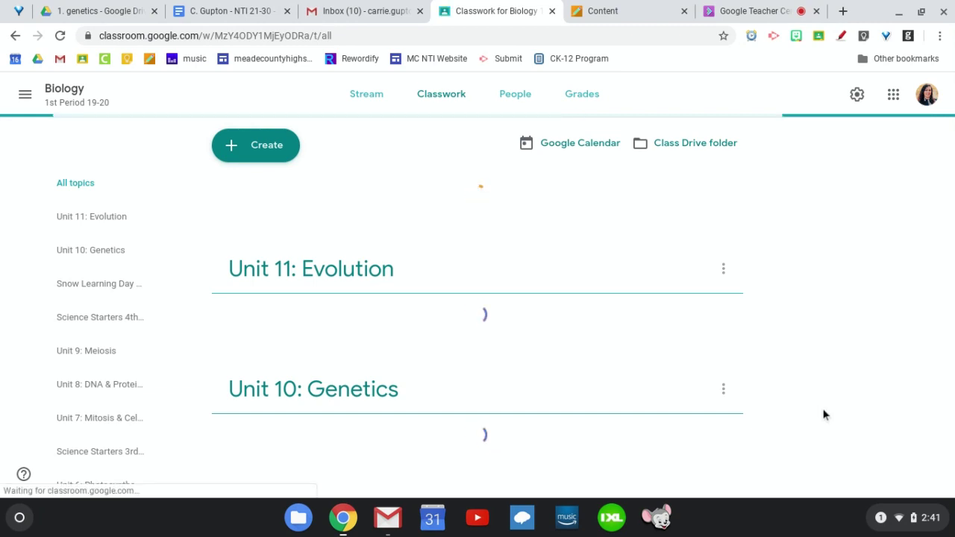
# Step: Open the NTI Day 20 -Multiple Alleles draft under Unit 10: Genetics and assign it to the three classes
pyautogui.scroll(-1, 477, 305)
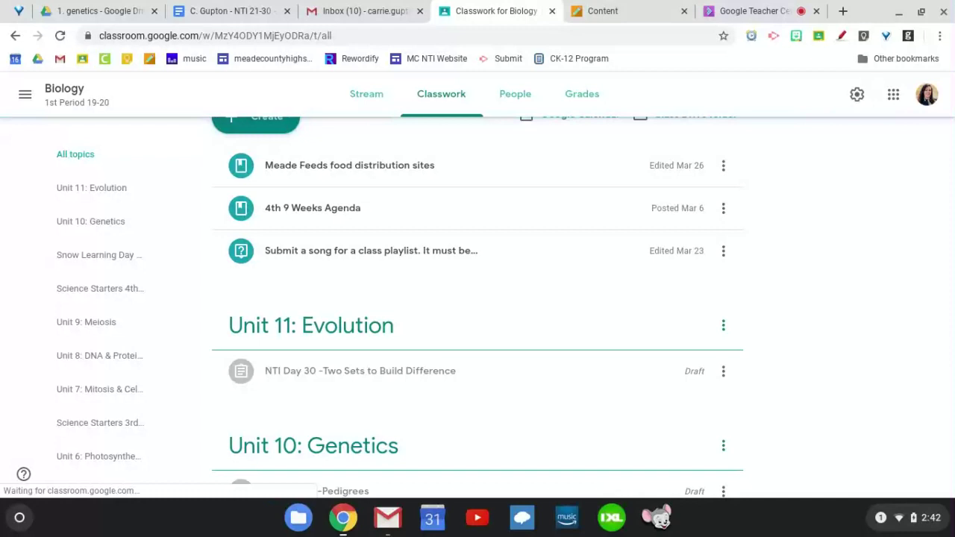
pyautogui.scroll(-3, 756, 422)
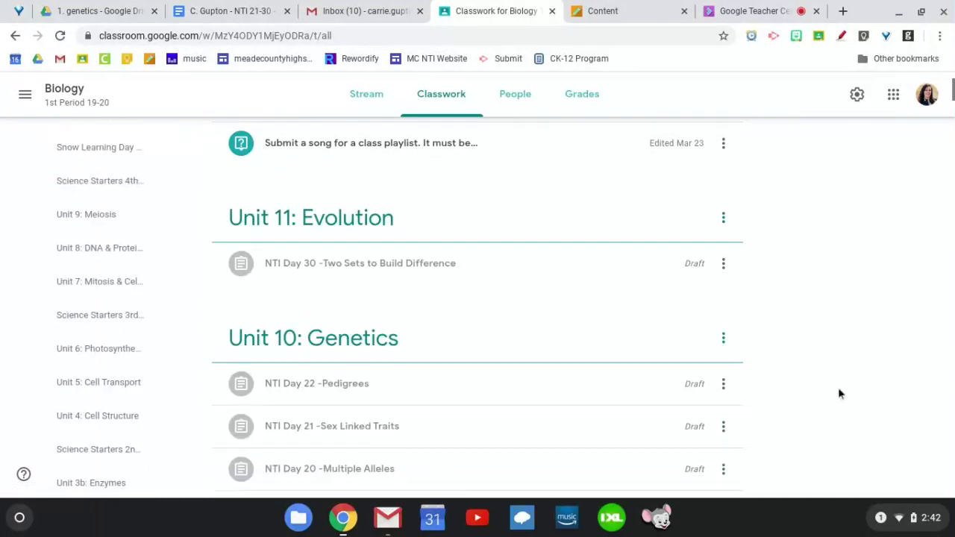
pyautogui.scroll(-3, 838, 394)
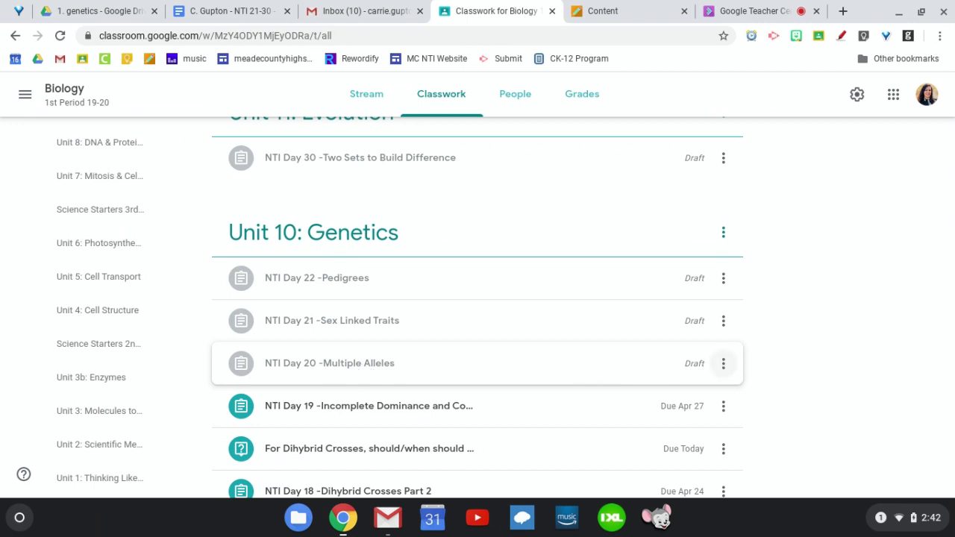
pyautogui.click(723, 364)
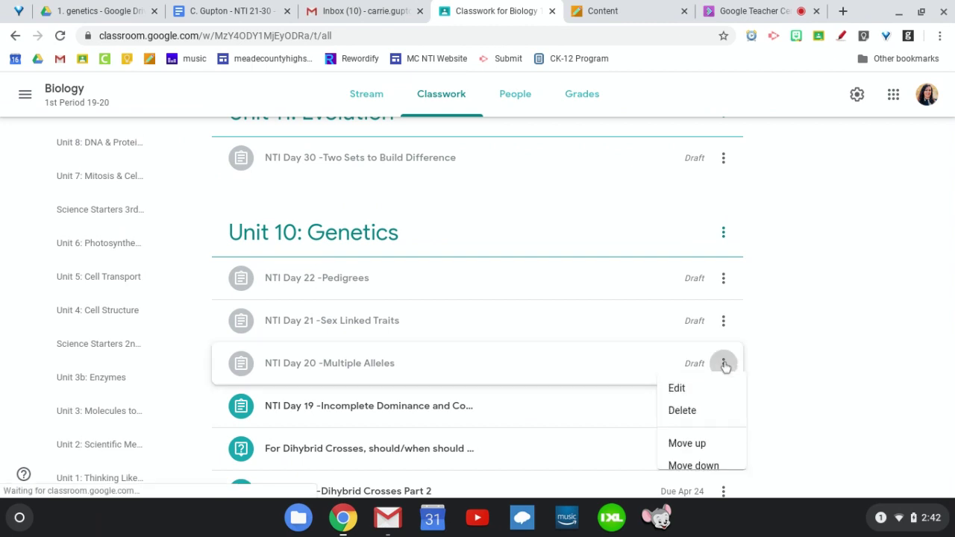
pyautogui.click(701, 391)
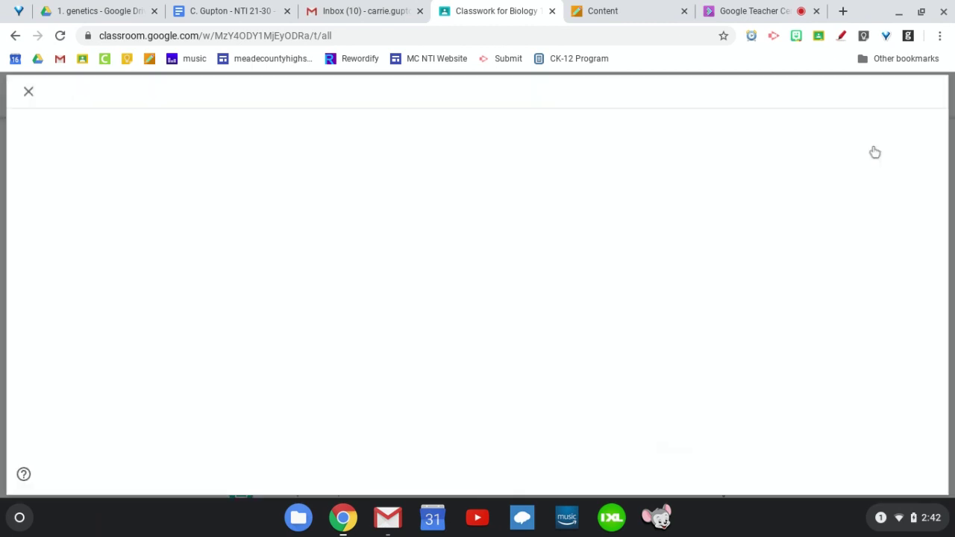
pyautogui.click(879, 91)
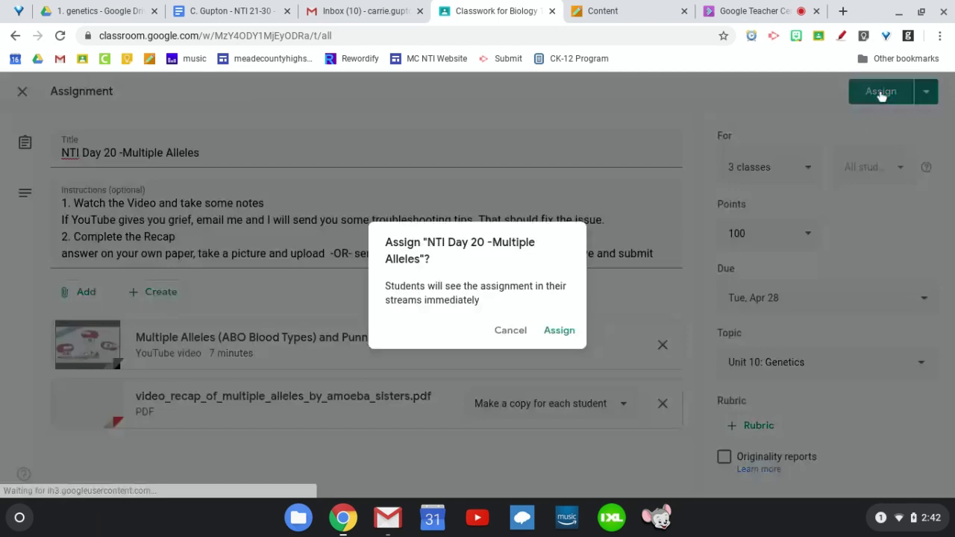
pyautogui.click(550, 331)
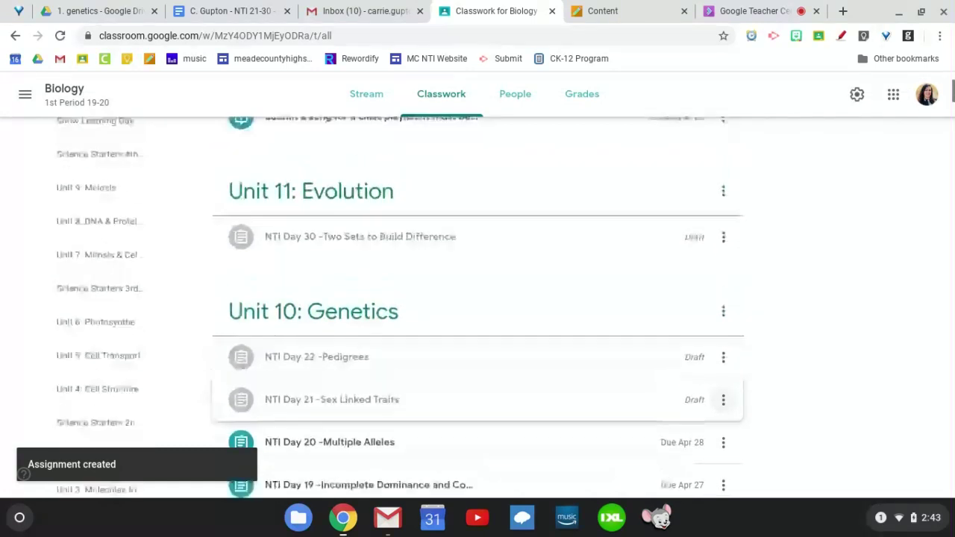
# Step: Open the NTI Day 21 -Sex Linked Traits draft under Unit 10: Genetics and assign it to the three classes
pyautogui.click(723, 348)
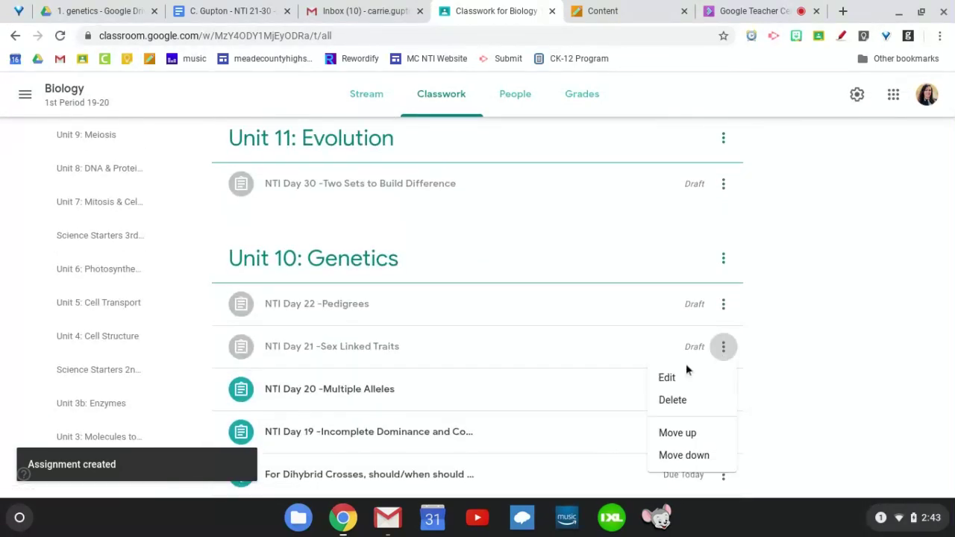
pyautogui.click(682, 375)
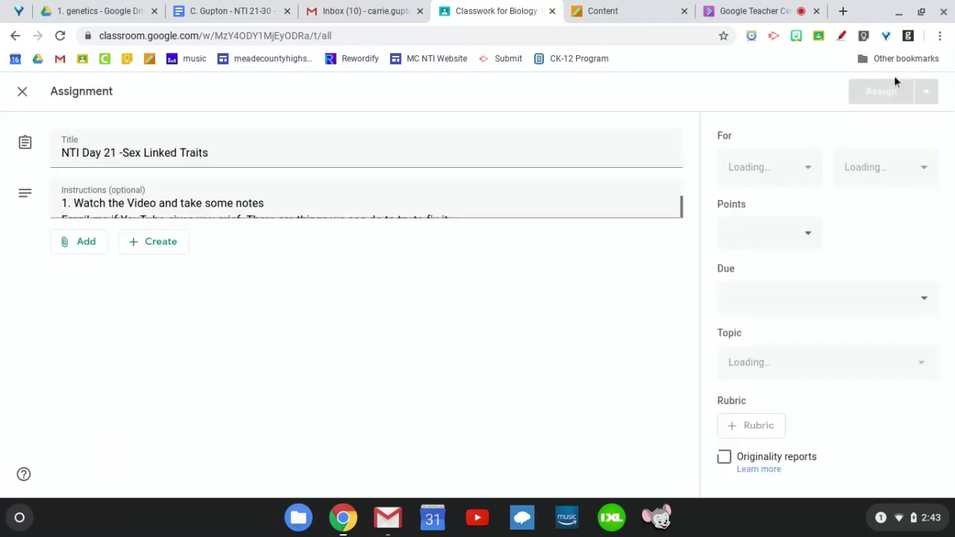
pyautogui.click(883, 91)
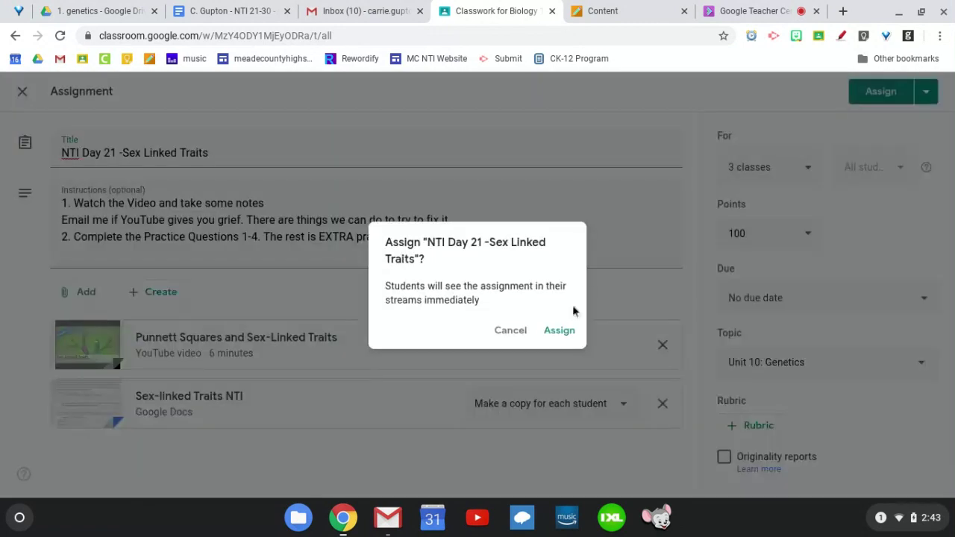
pyautogui.click(566, 331)
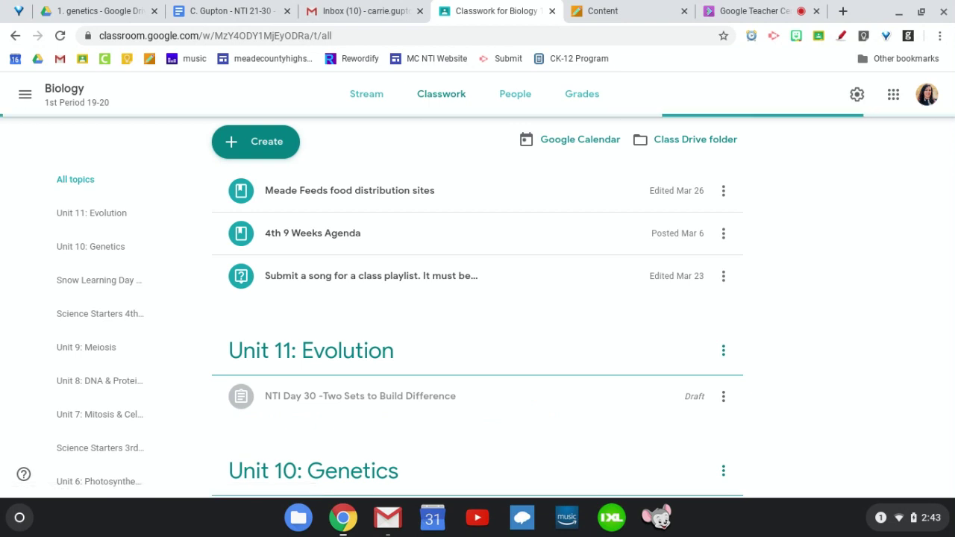
# Step: Open the NTI Day 22 -Pedigrees draft under Unit 10: Genetics and assign it to the three classes
pyautogui.scroll(-3, 723, 299)
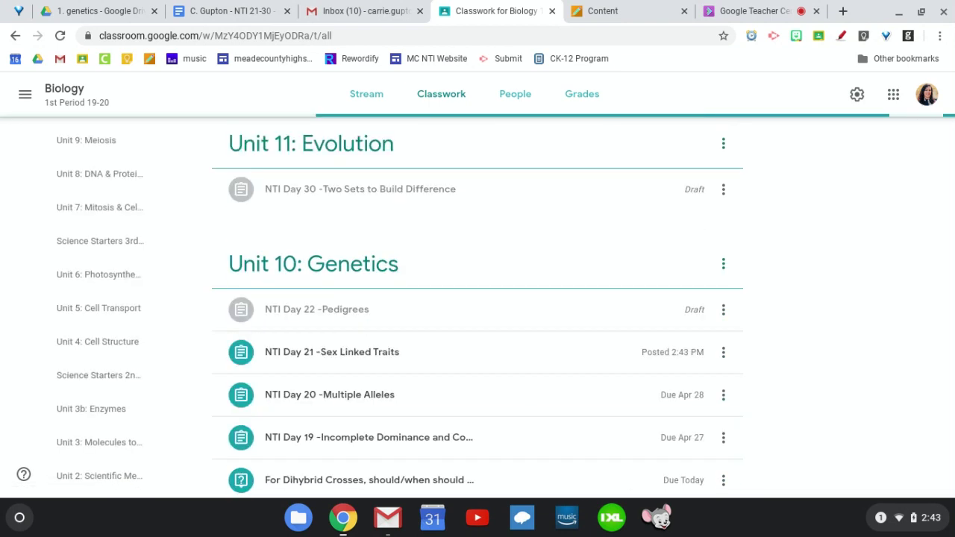
pyautogui.click(723, 271)
pyautogui.click(691, 312)
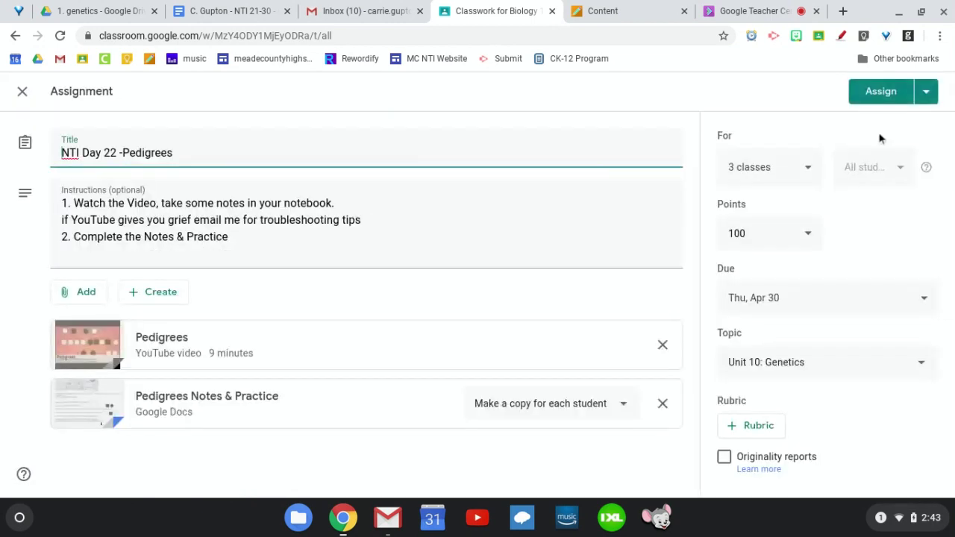
pyautogui.click(878, 102)
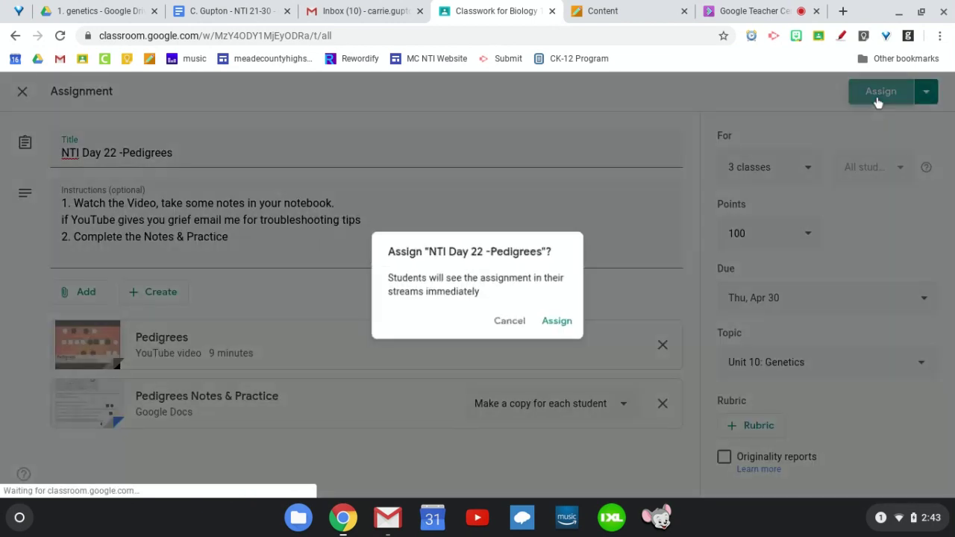
pyautogui.click(556, 325)
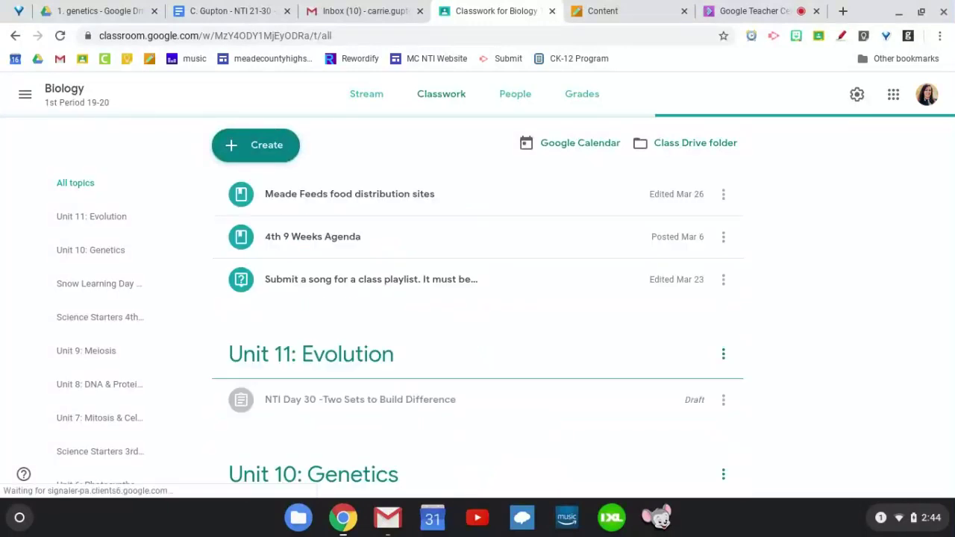
# Step: Check the posted Unit 10 classwork, and switch to the NTI 21-30 plan in Google Docs to review the Biology schedule through Day 30
pyautogui.scroll(-4, 400, 308)
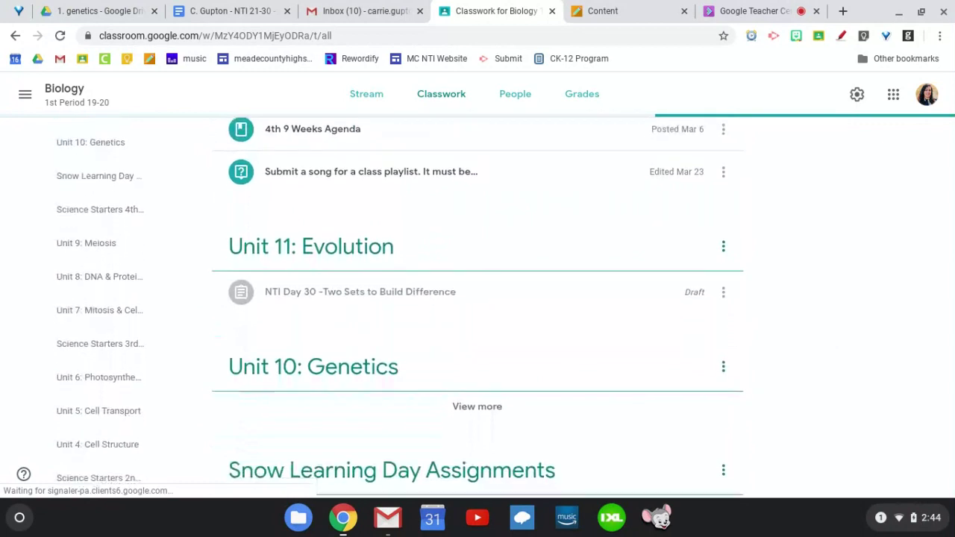
pyautogui.scroll(-1, 304, 209)
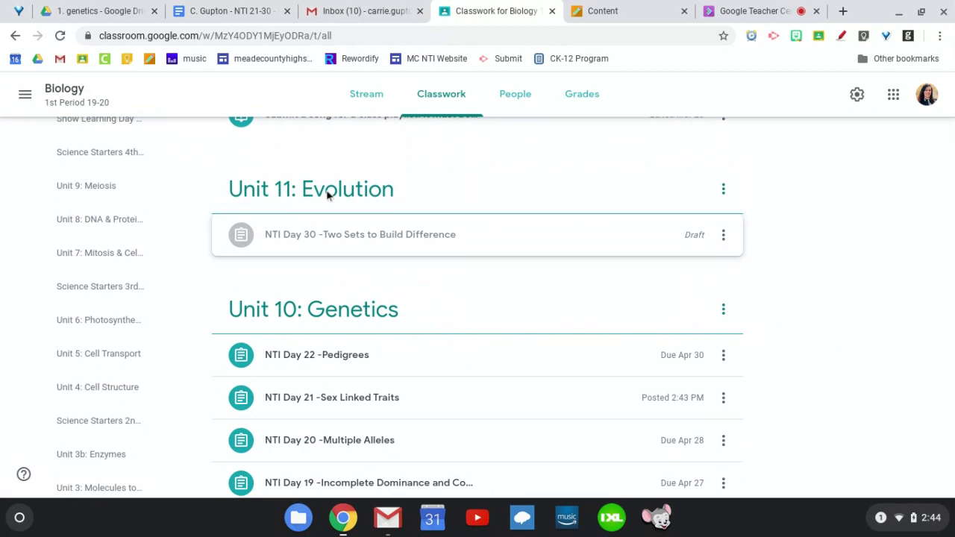
pyautogui.click(226, 9)
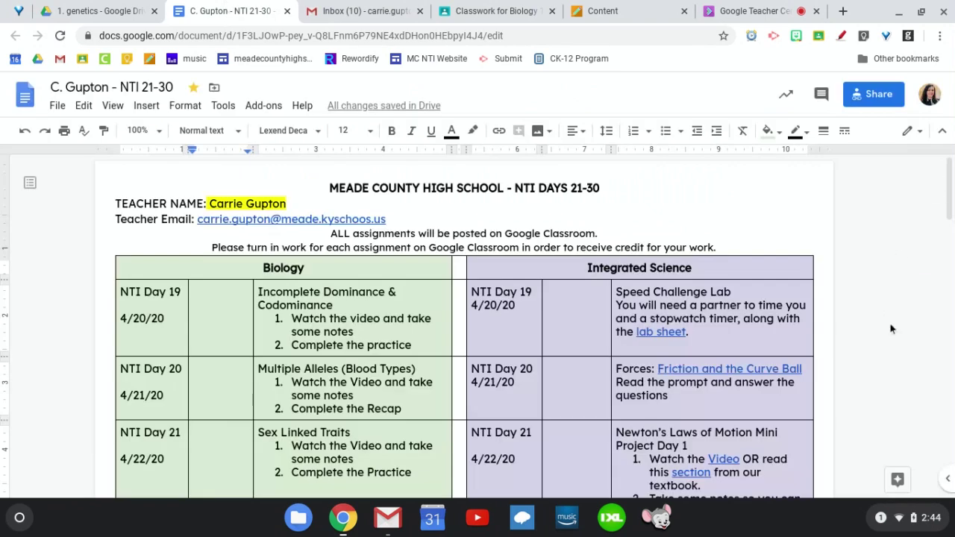
pyautogui.scroll(-2, 890, 330)
pyautogui.scroll(-10, 890, 328)
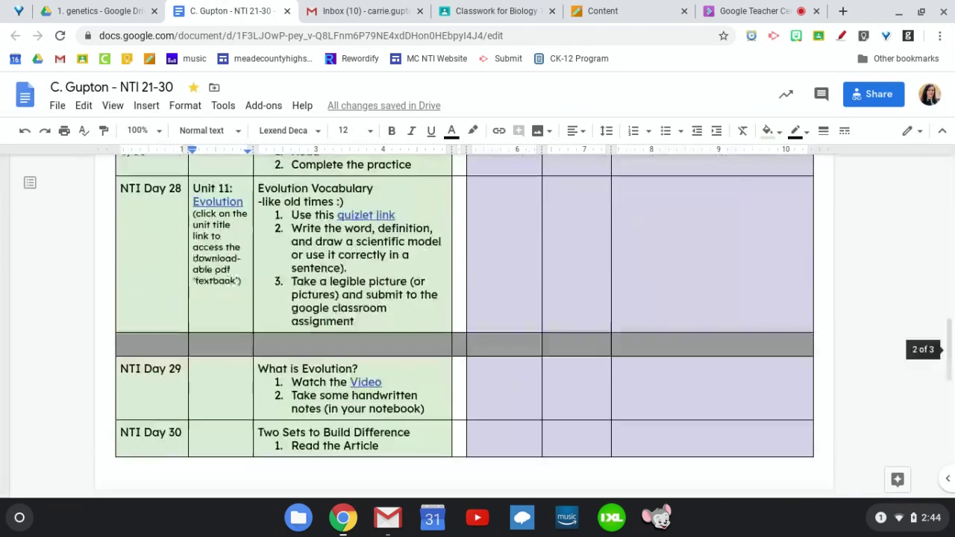
pyautogui.scroll(15, 890, 329)
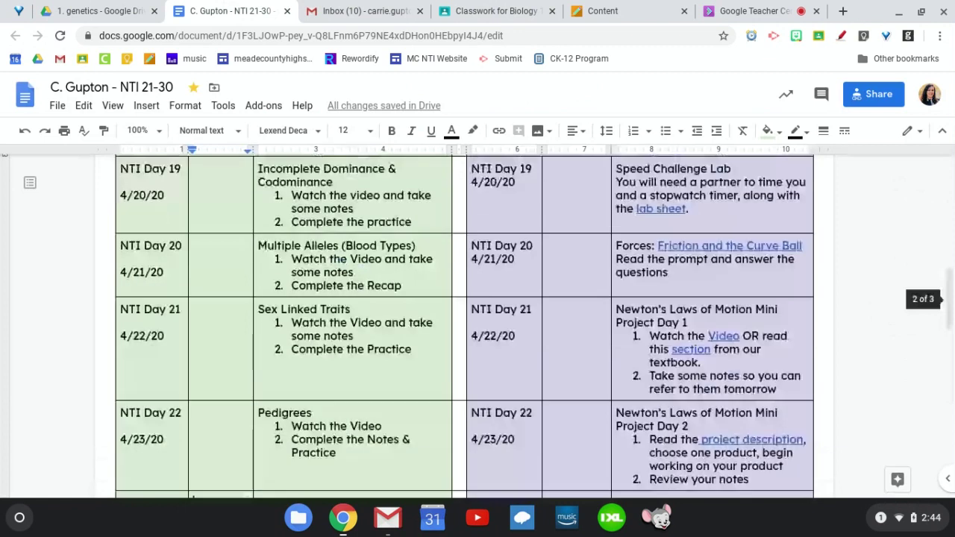
pyautogui.scroll(-10, 890, 329)
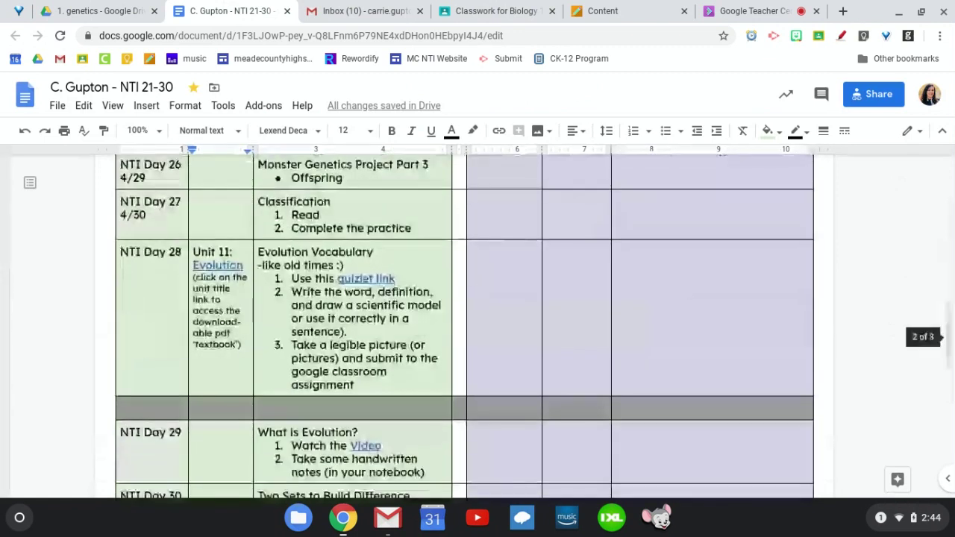
pyautogui.scroll(-5, 385, 318)
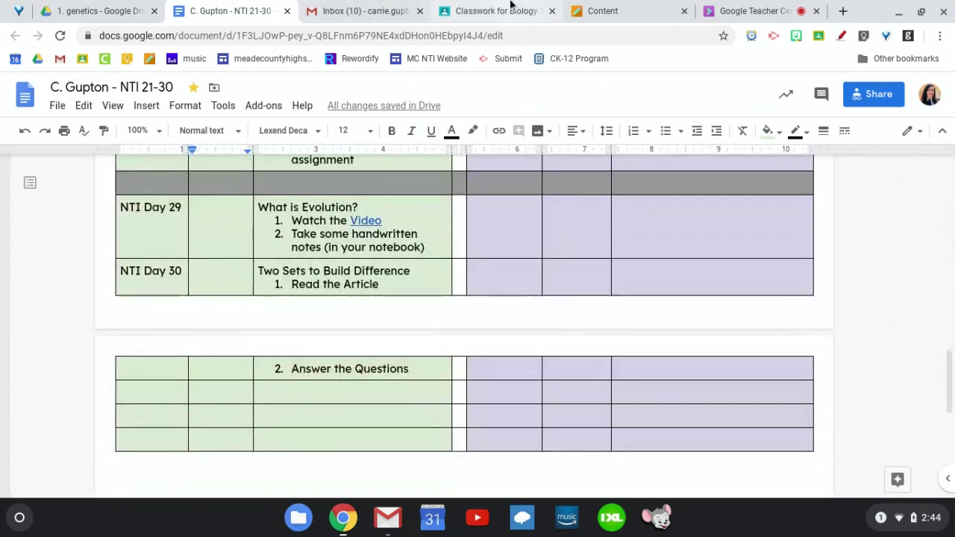
# Step: Look over the Unit 11 and Unit 10 items in Google Classroom and compare them with the earlier days in the NTI plan document
pyautogui.click(512, 8)
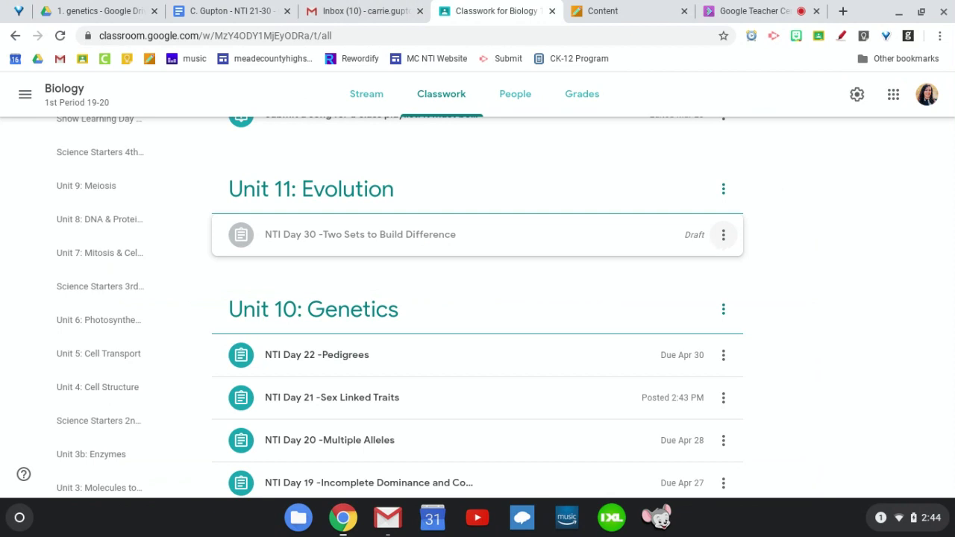
pyautogui.scroll(2, 433, 110)
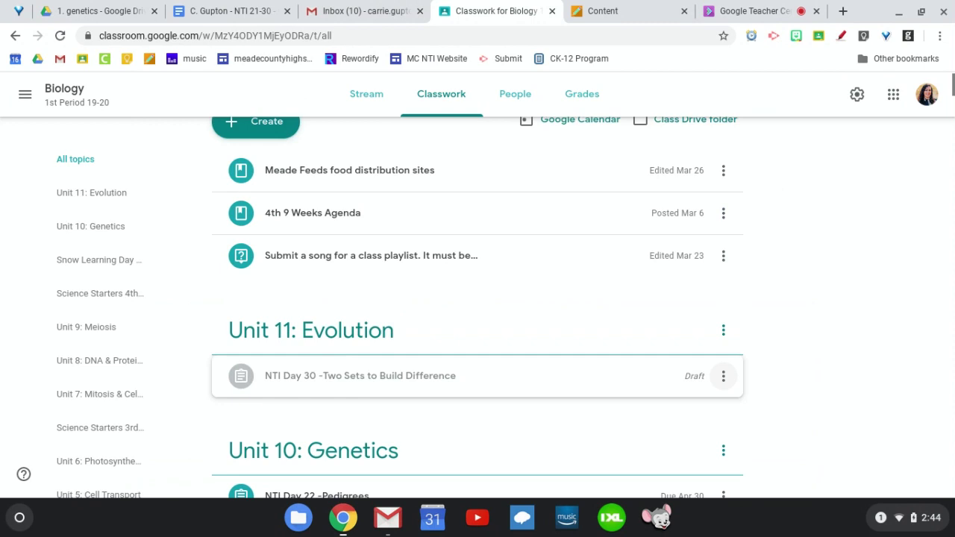
pyautogui.scroll(-1, 432, 111)
pyautogui.scroll(-1, 433, 111)
pyautogui.scroll(1, 391, 81)
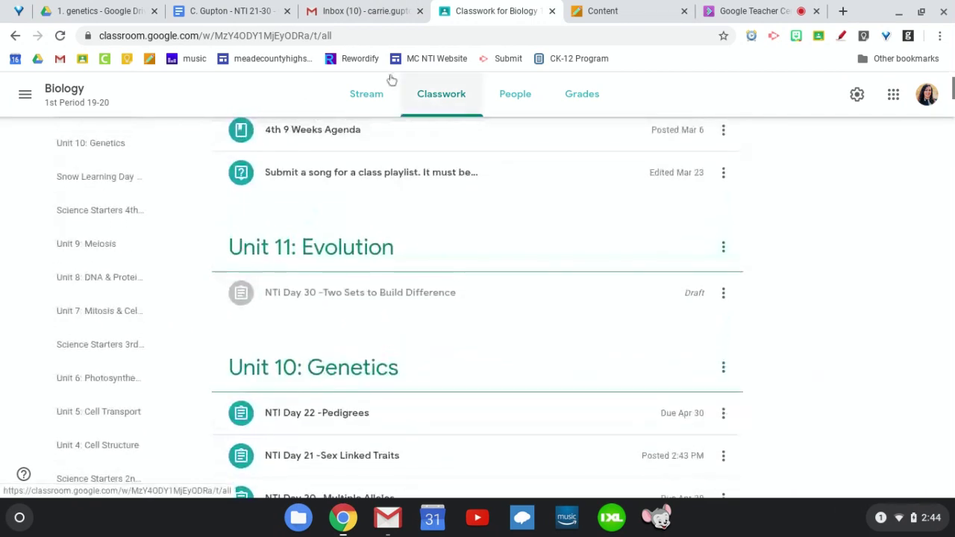
pyautogui.click(217, 9)
pyautogui.scroll(9, 220, 392)
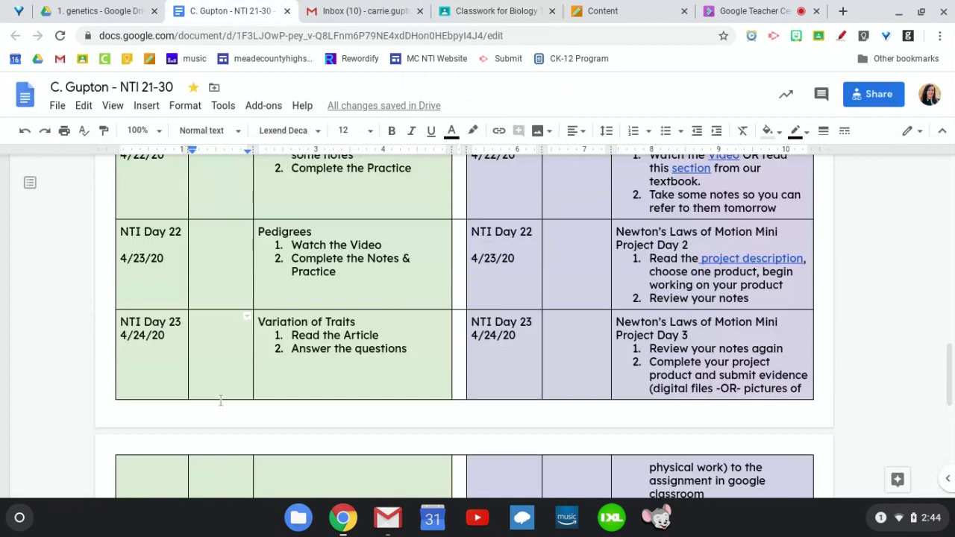
pyautogui.scroll(4, 220, 402)
# Step: Open the Meade County NTI Website in a new browser tab and go to the Meade County High School page
pyautogui.click(843, 11)
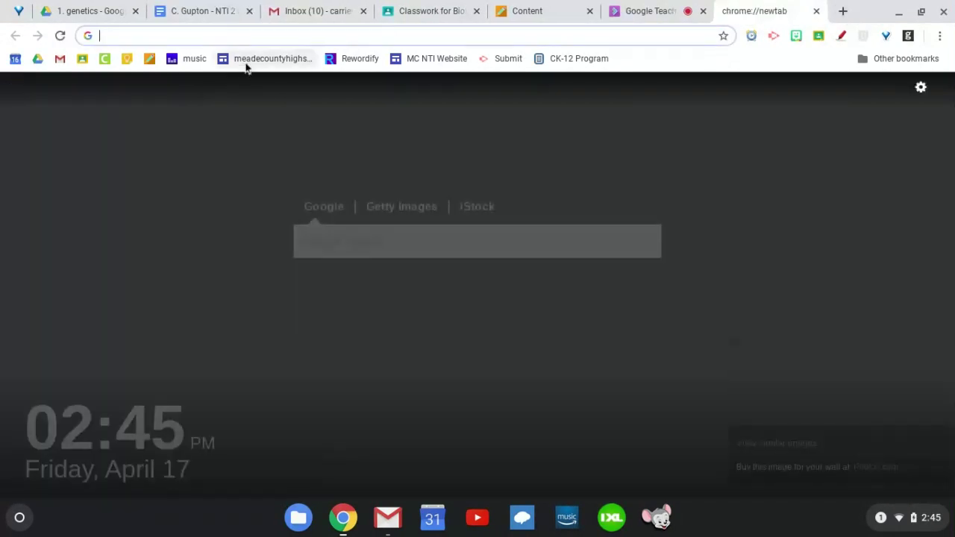
pyautogui.click(244, 60)
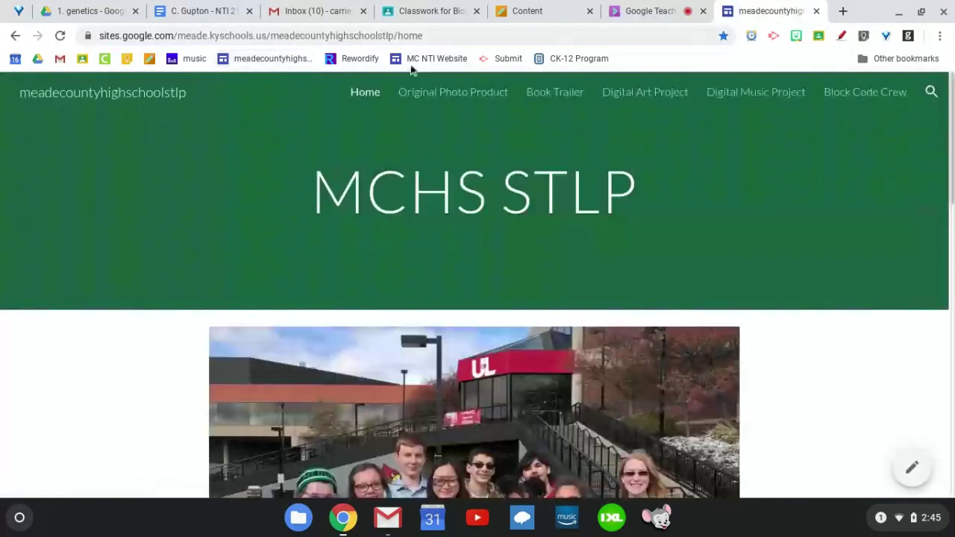
pyautogui.click(439, 60)
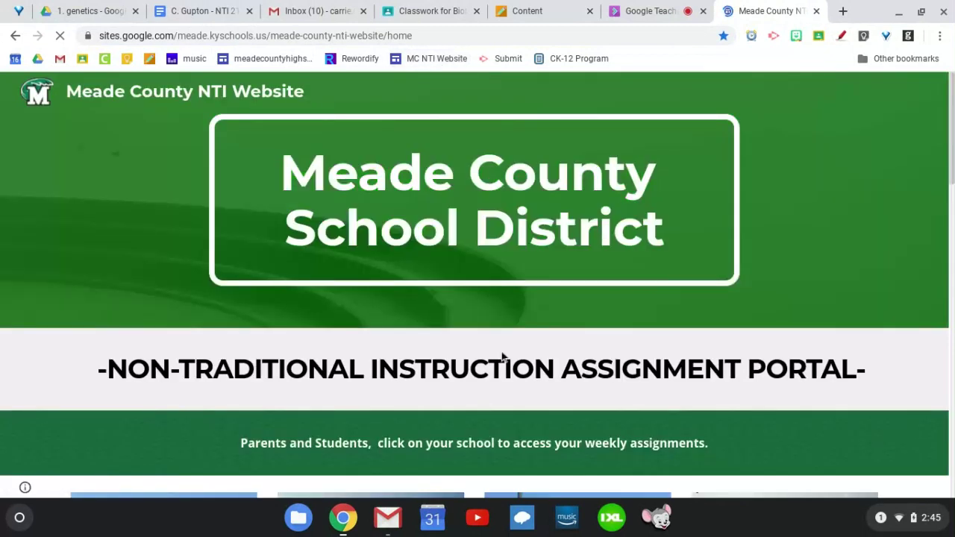
pyautogui.scroll(-4, 502, 357)
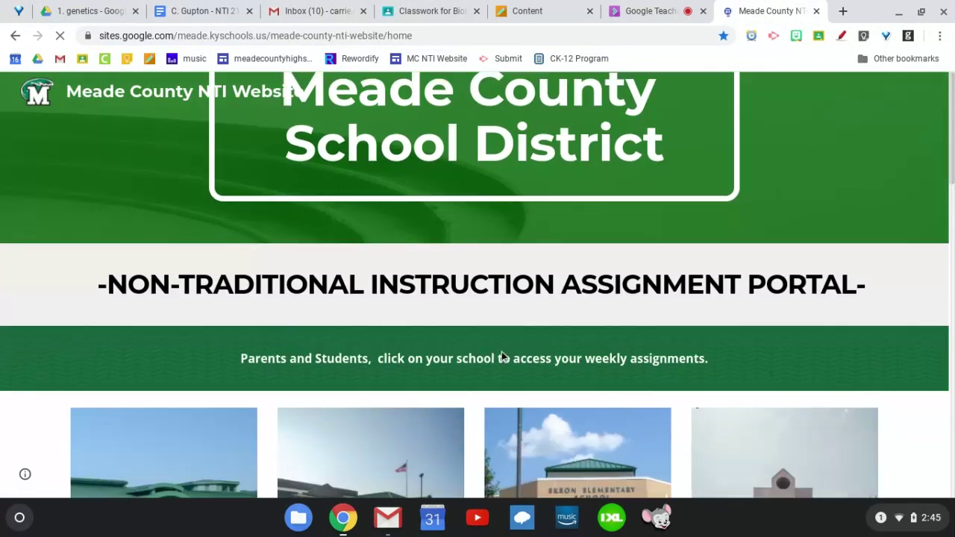
pyautogui.scroll(-3, 502, 356)
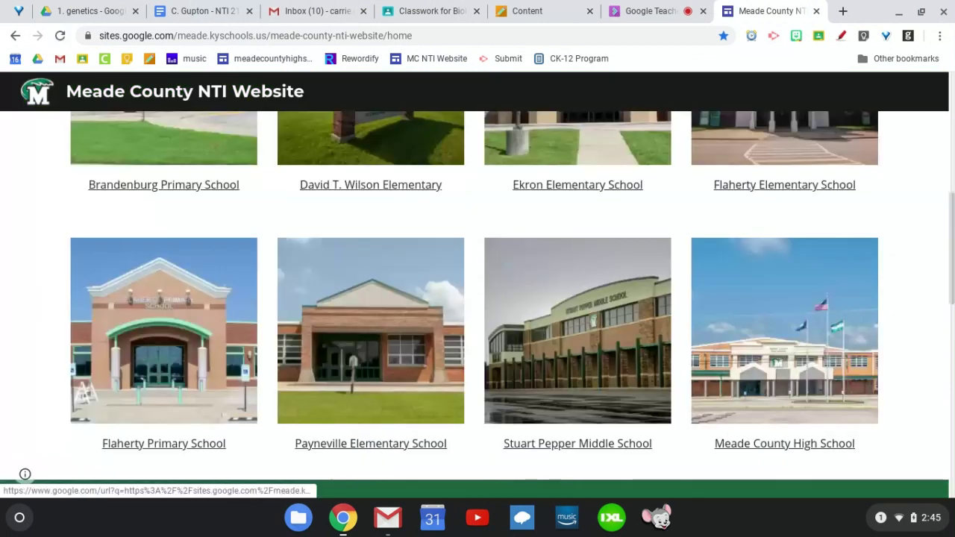
pyautogui.scroll(-1, 776, 311)
pyautogui.click(776, 310)
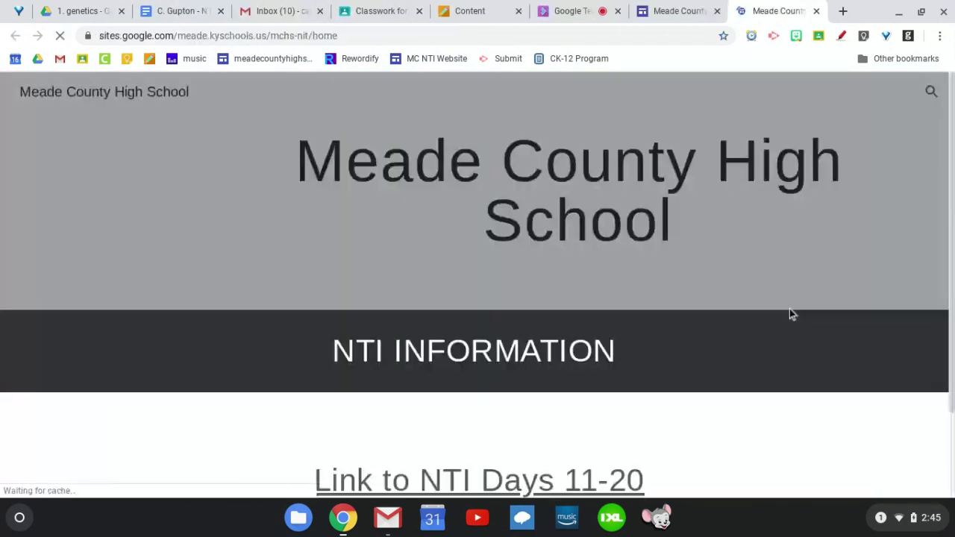
# Step: Review the April 2020 NTI calendar on the high school site and open the page for NTI Days 21-30
pyautogui.scroll(-4, 678, 271)
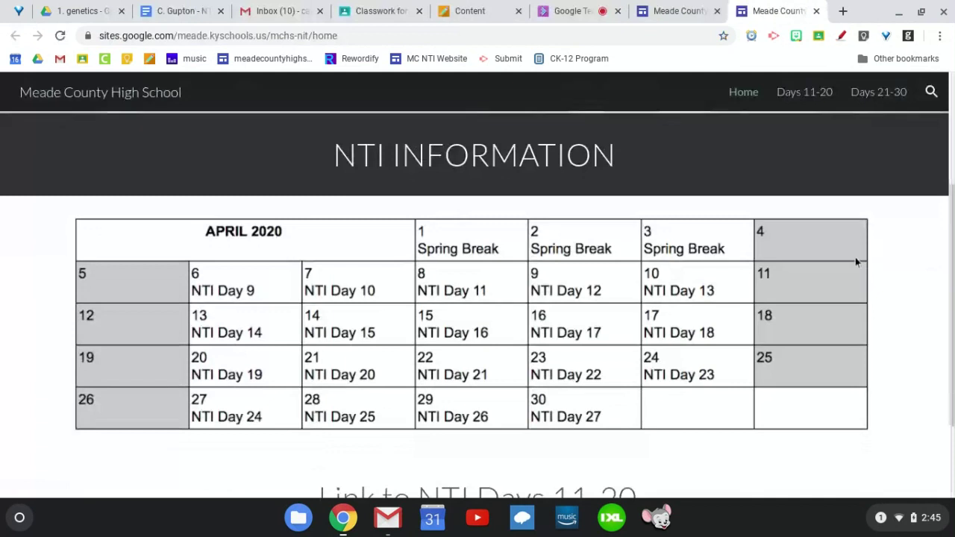
pyautogui.scroll(2, 855, 261)
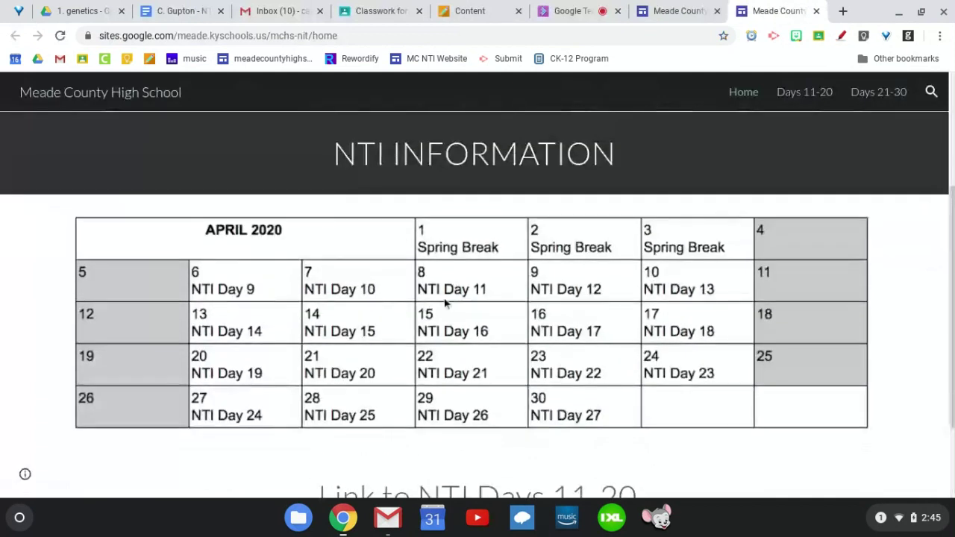
pyautogui.scroll(-2, 934, 405)
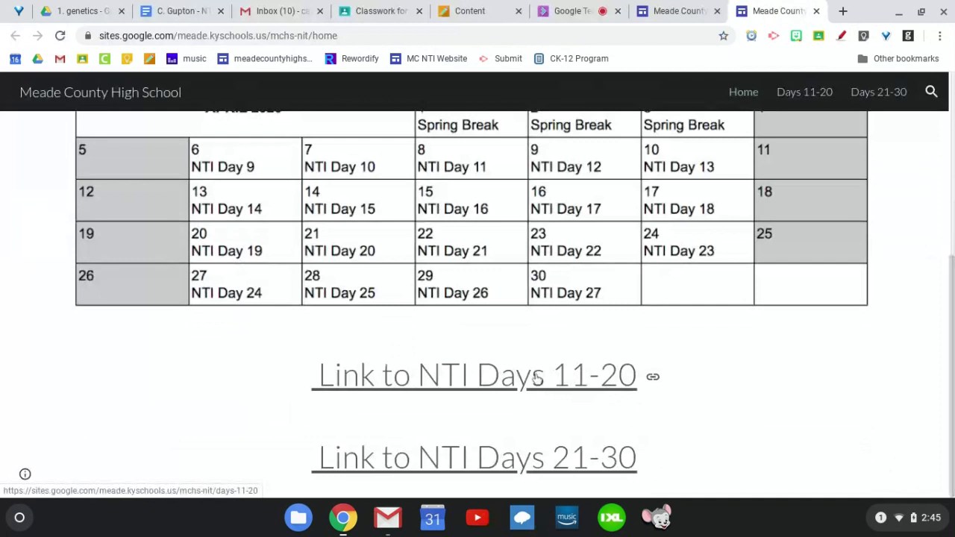
pyautogui.click(523, 458)
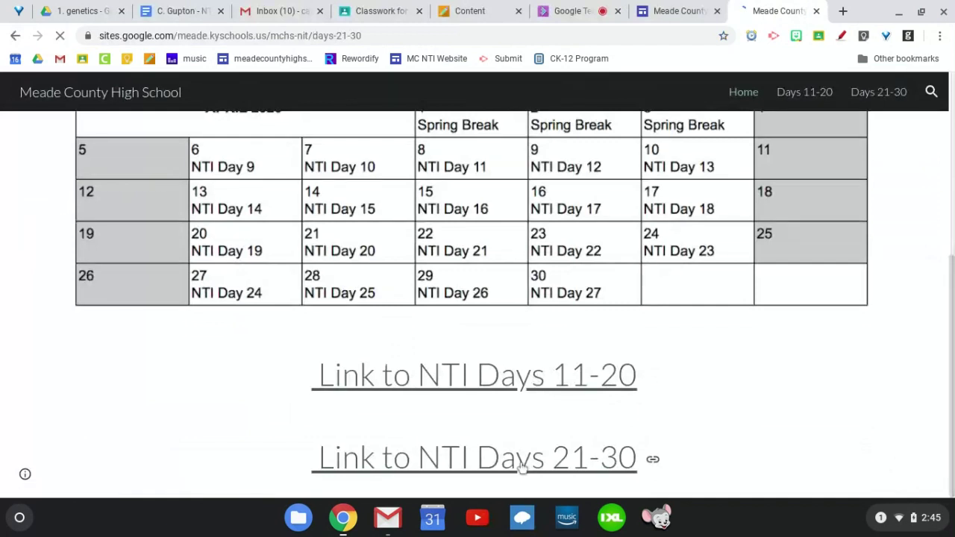
# Step: Look over the teacher links by department from CTE to Social Studies, and close both NTI website pages
pyautogui.scroll(-15, 694, 318)
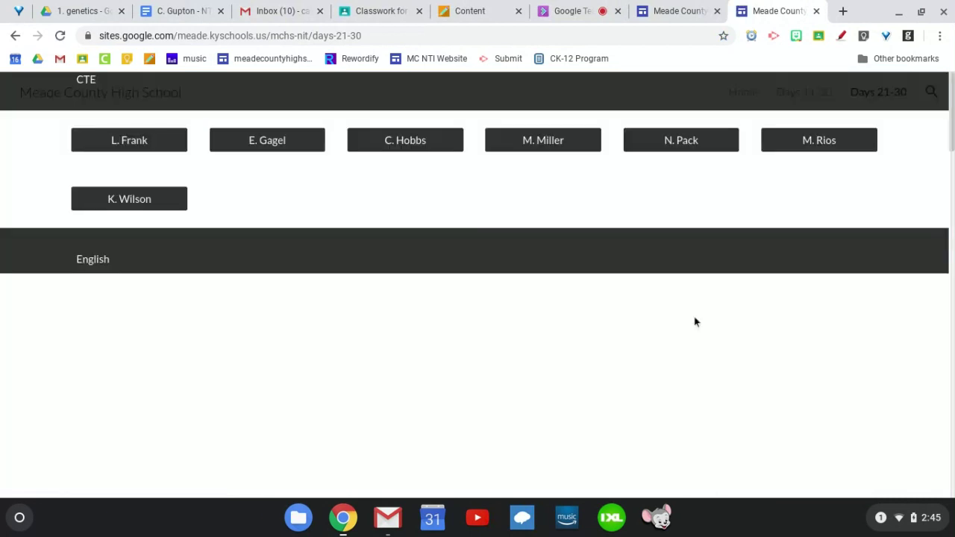
pyautogui.scroll(4, 694, 322)
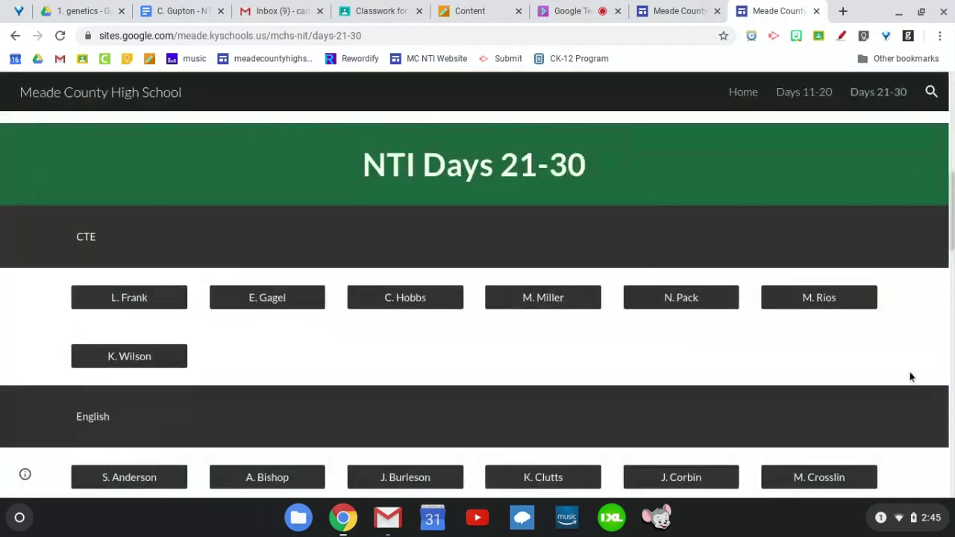
pyautogui.scroll(-10, 909, 377)
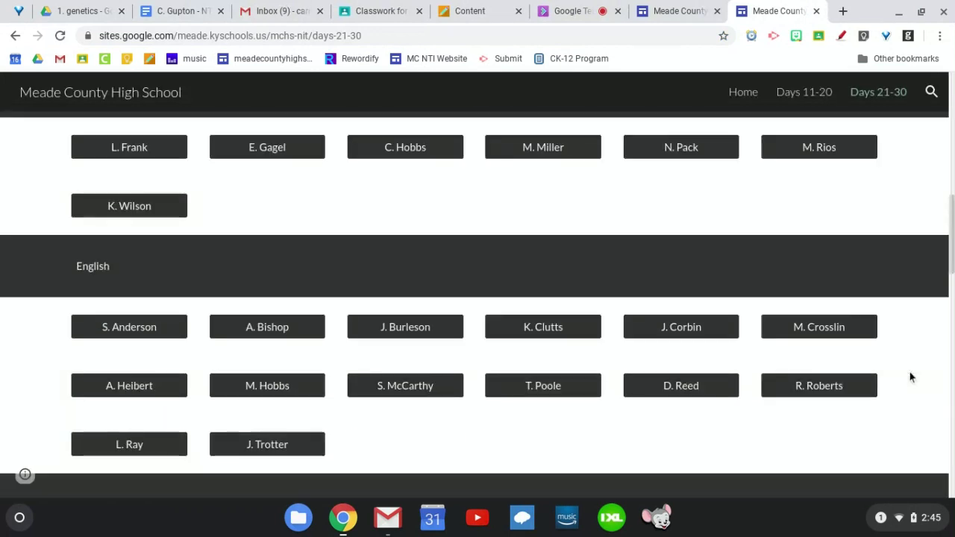
pyautogui.scroll(-4, 478, 305)
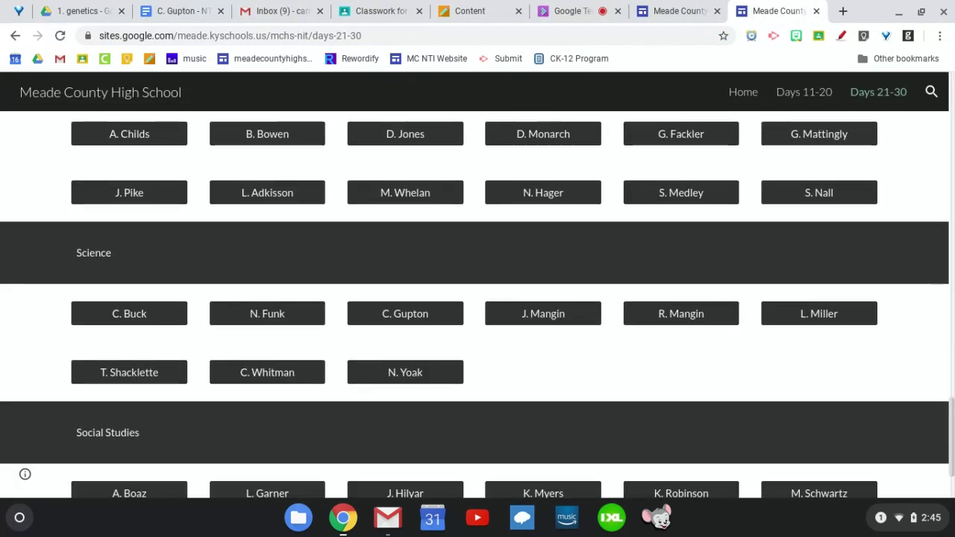
pyautogui.scroll(-1, 477, 304)
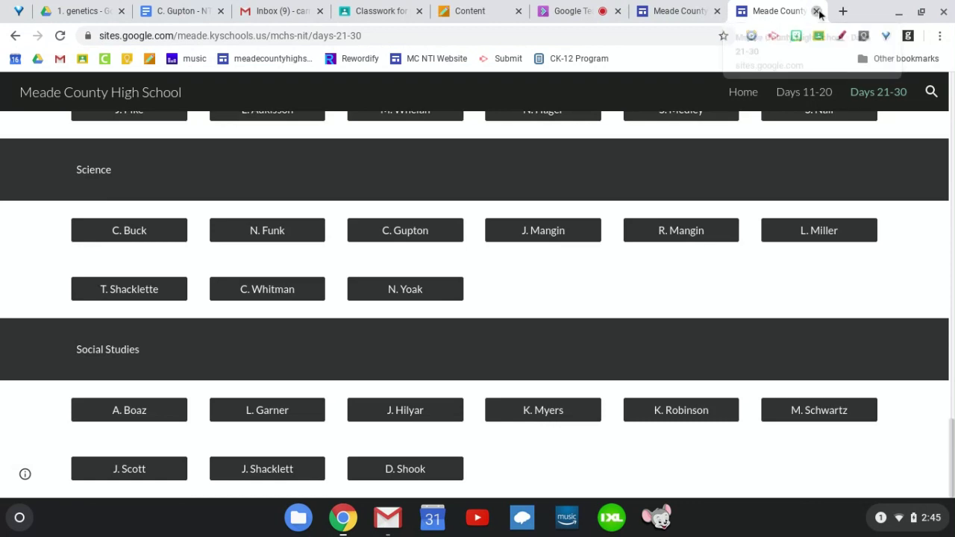
pyautogui.click(818, 14)
pyautogui.click(817, 11)
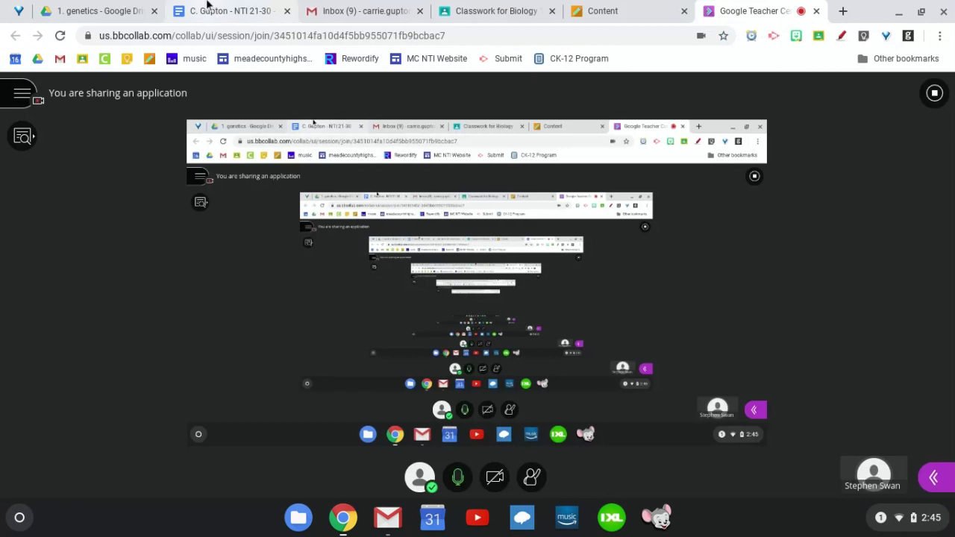
# Step: Return to the NTI 21-30 plan document, examine its April 9, 11:32 AM version in the version history, and go back to the current document
pyautogui.click(208, 6)
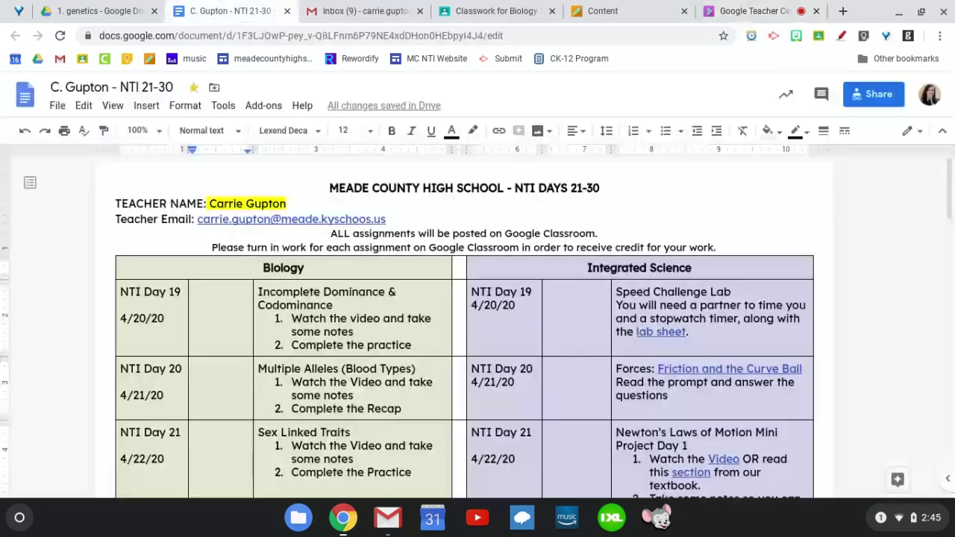
pyautogui.click(427, 107)
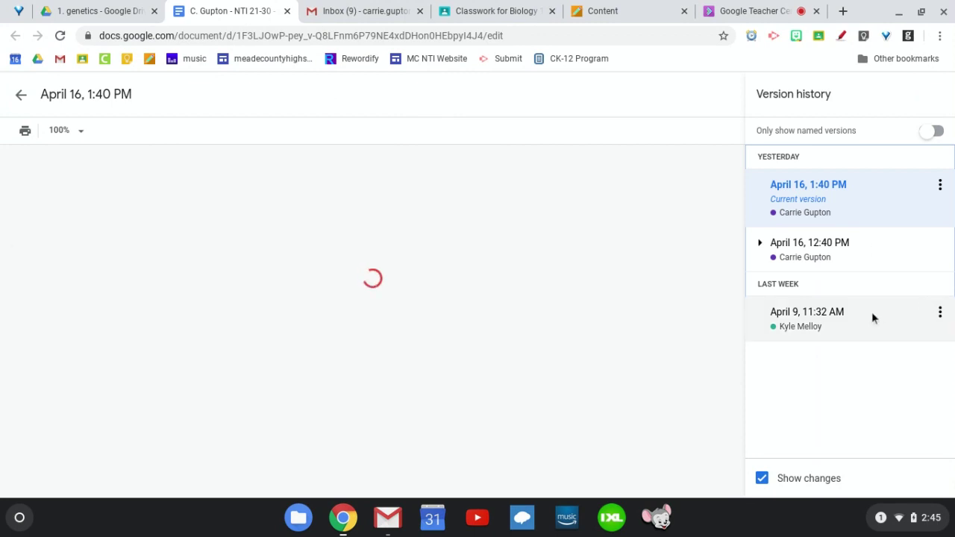
pyautogui.click(811, 317)
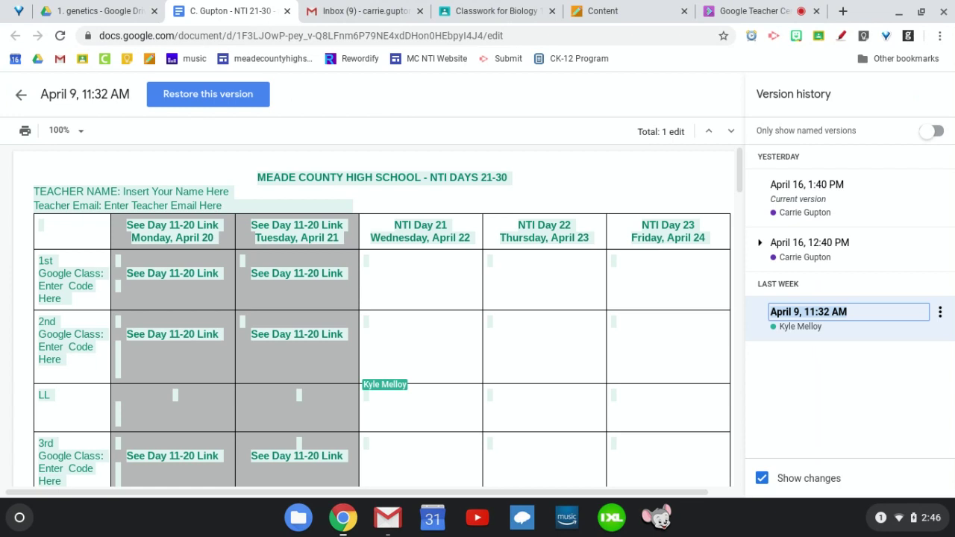
pyautogui.scroll(-1, 188, 358)
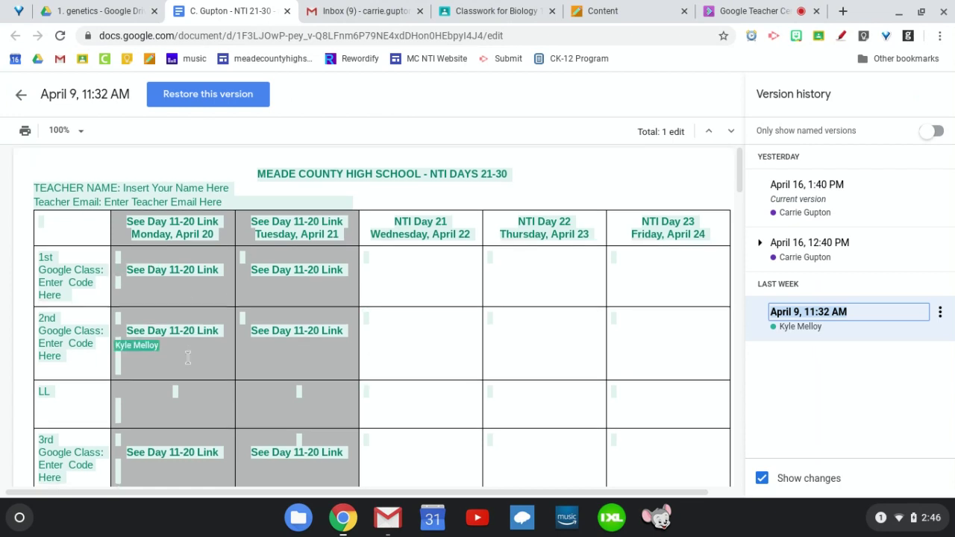
pyautogui.scroll(-4, 188, 358)
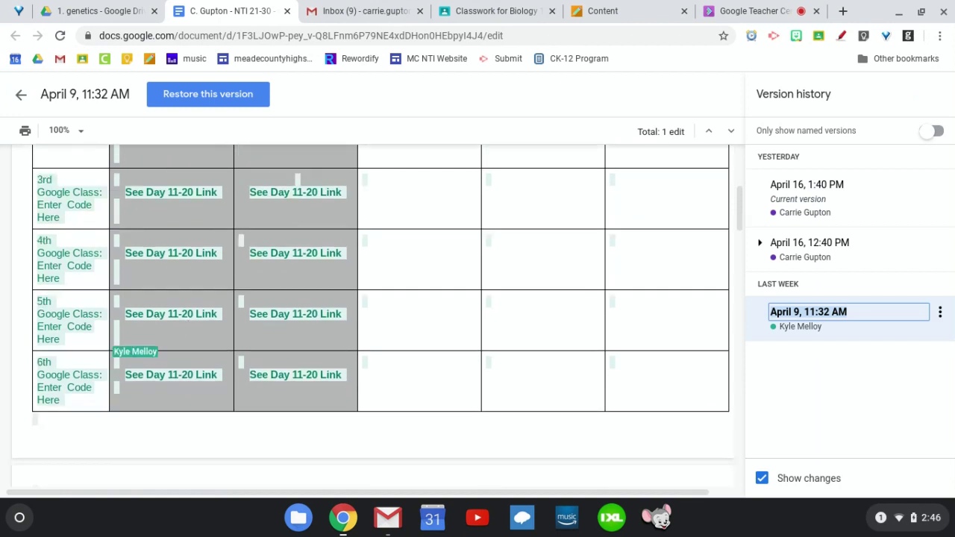
pyautogui.scroll(5, 372, 313)
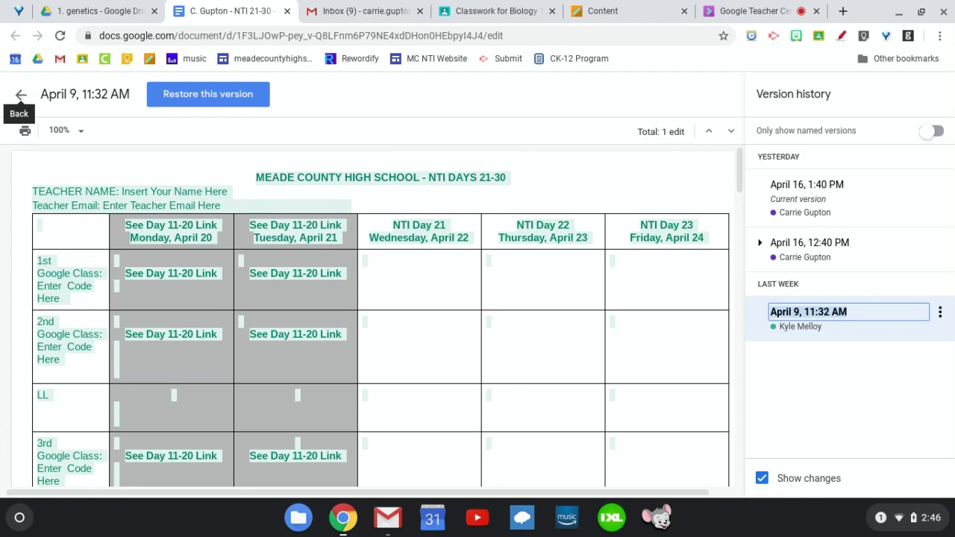
pyautogui.click(23, 94)
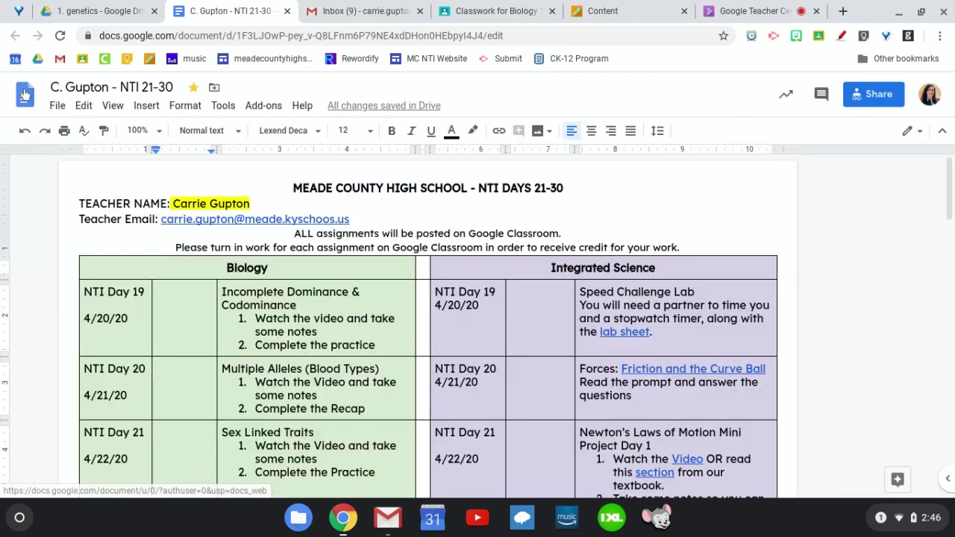
# Step: Review the Biology and Integrated Science plans for NTI Days 19 to 22 in the plan document
pyautogui.scroll(-3, 885, 338)
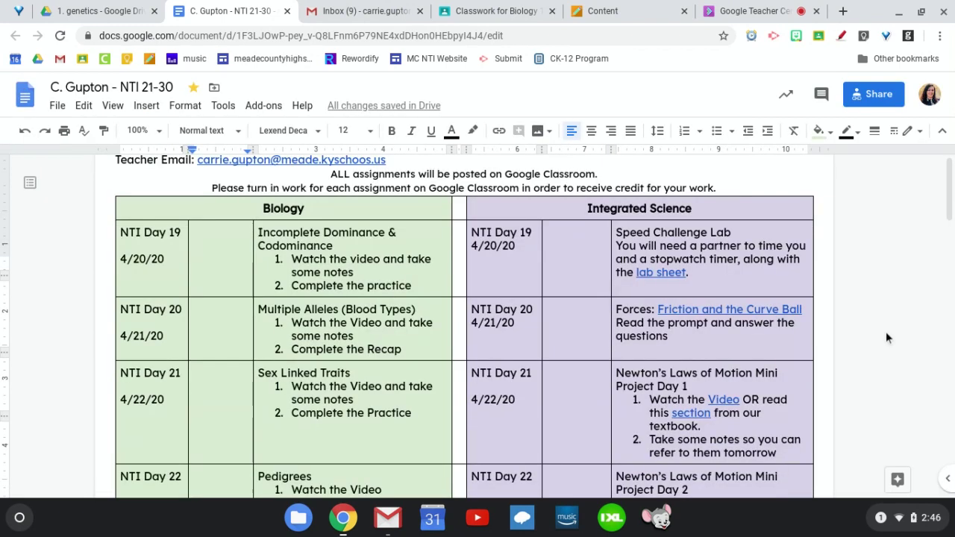
pyautogui.scroll(2, 886, 338)
pyautogui.scroll(1, 887, 338)
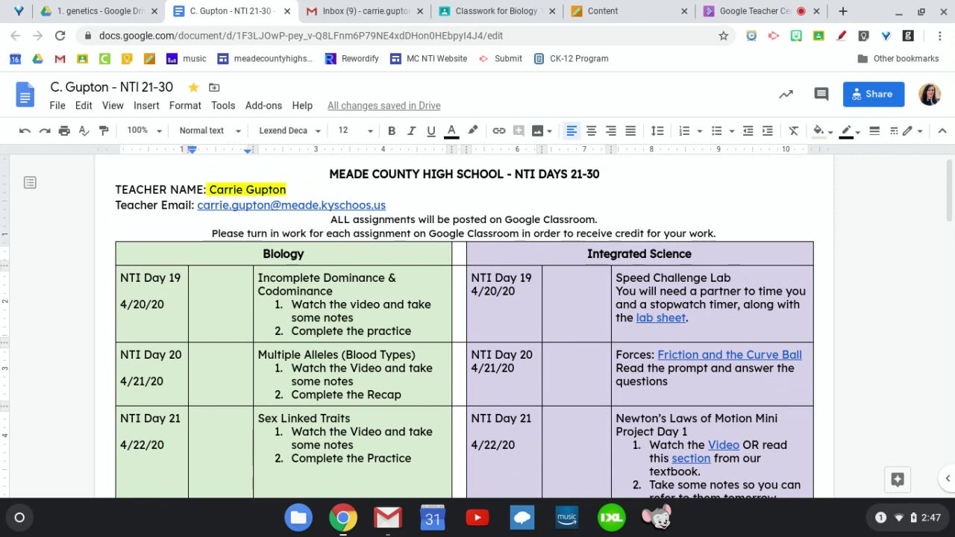
pyautogui.scroll(-1, 464, 321)
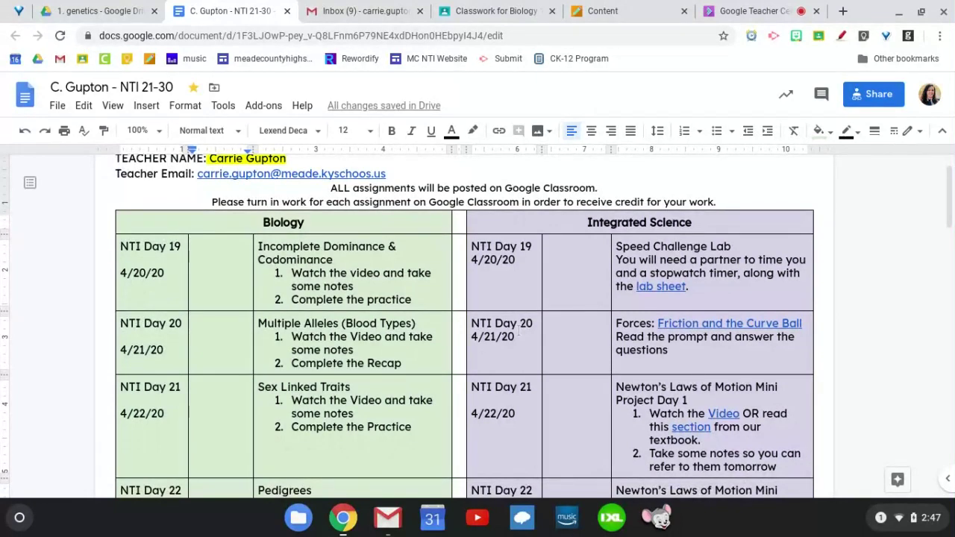
pyautogui.scroll(1, 519, 337)
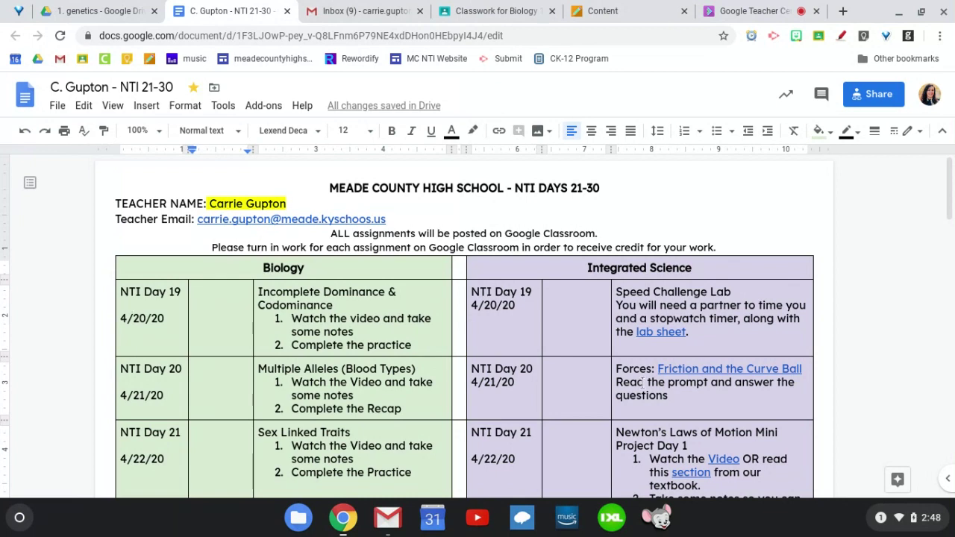
# Step: Open the Evolution textbook PDF linked under Unit 11 at NTI Day 28 in the plan document
pyautogui.scroll(-10, 643, 382)
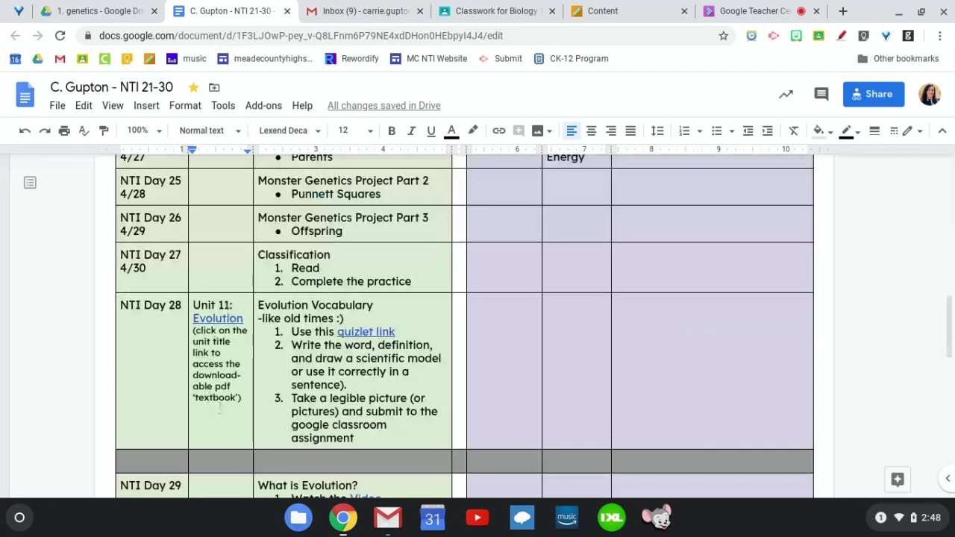
pyautogui.click(221, 318)
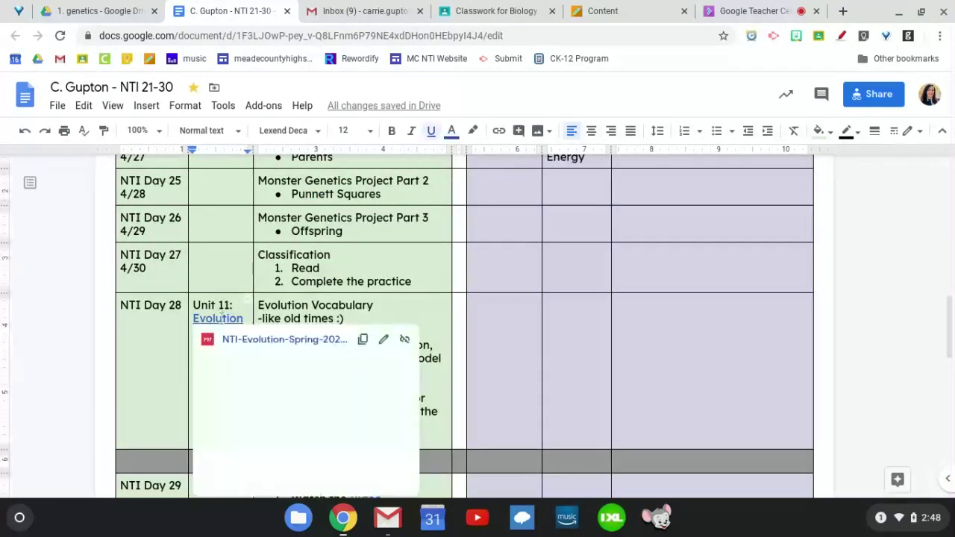
pyautogui.click(236, 345)
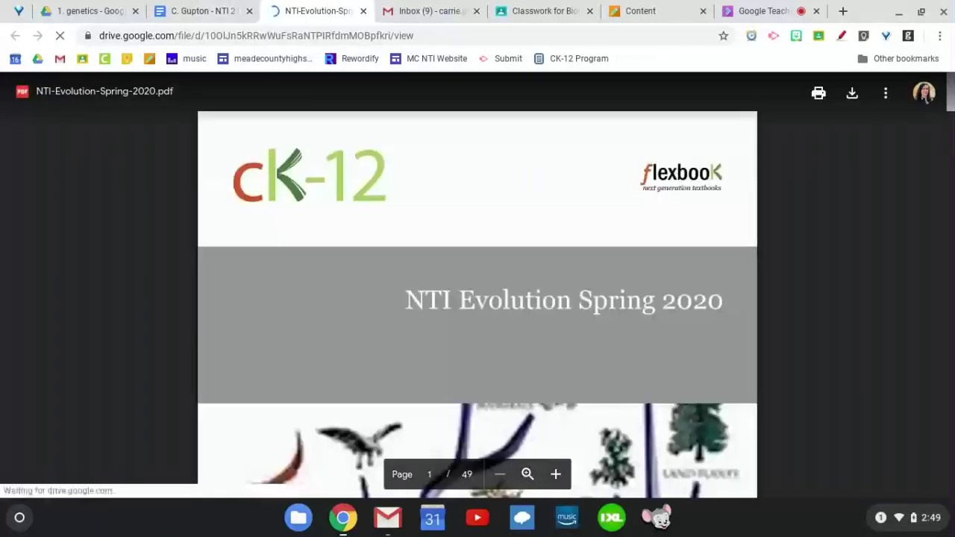
# Step: Look through the NTI-Evolution-Spring-2020.pdf textbook, examining its contents page and the Classification concept
pyautogui.scroll(-8, 314, 329)
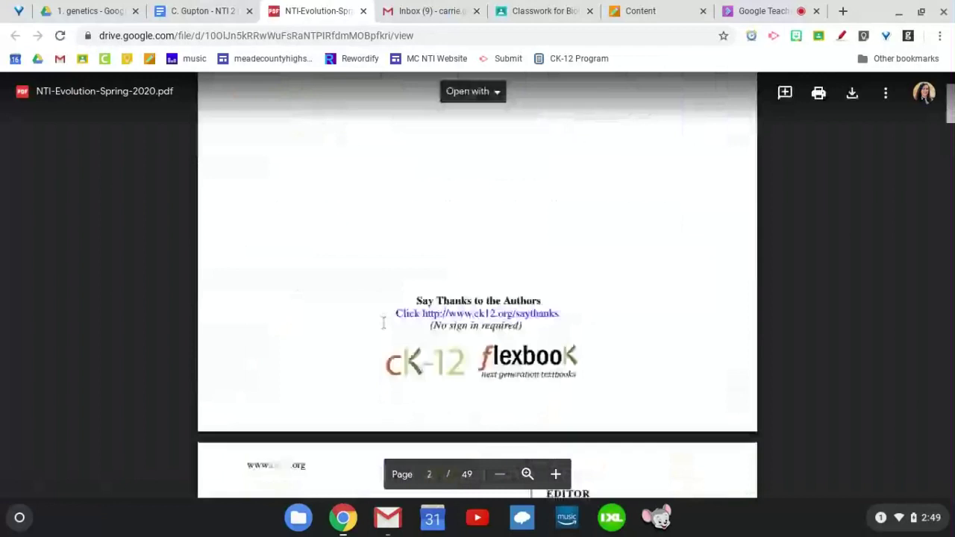
pyautogui.scroll(-15, 383, 322)
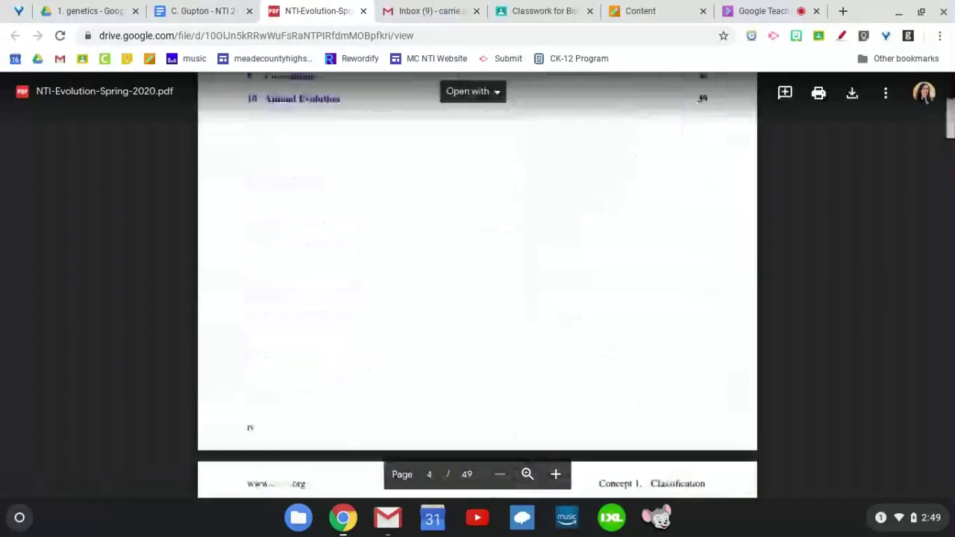
pyautogui.scroll(-1, 477, 284)
pyautogui.scroll(1, 478, 283)
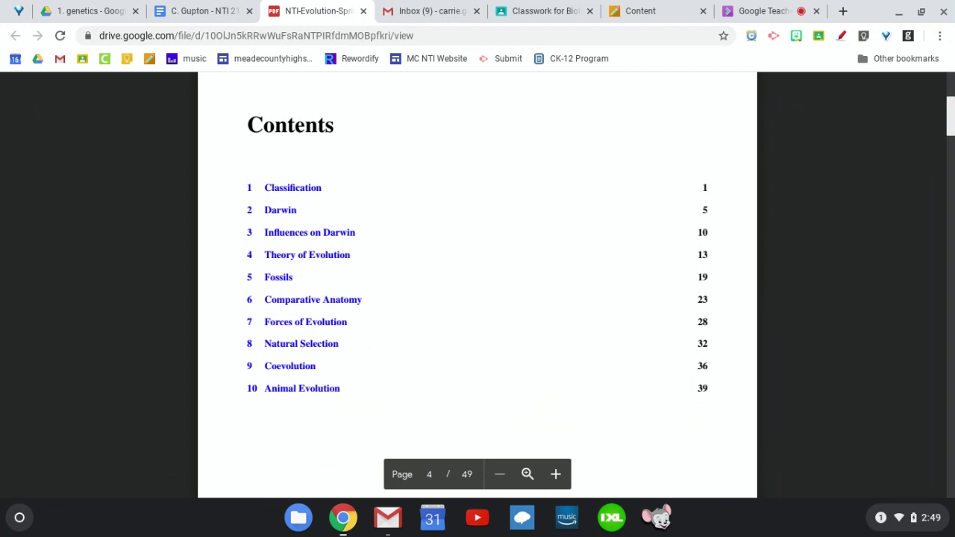
pyautogui.scroll(-5, 478, 284)
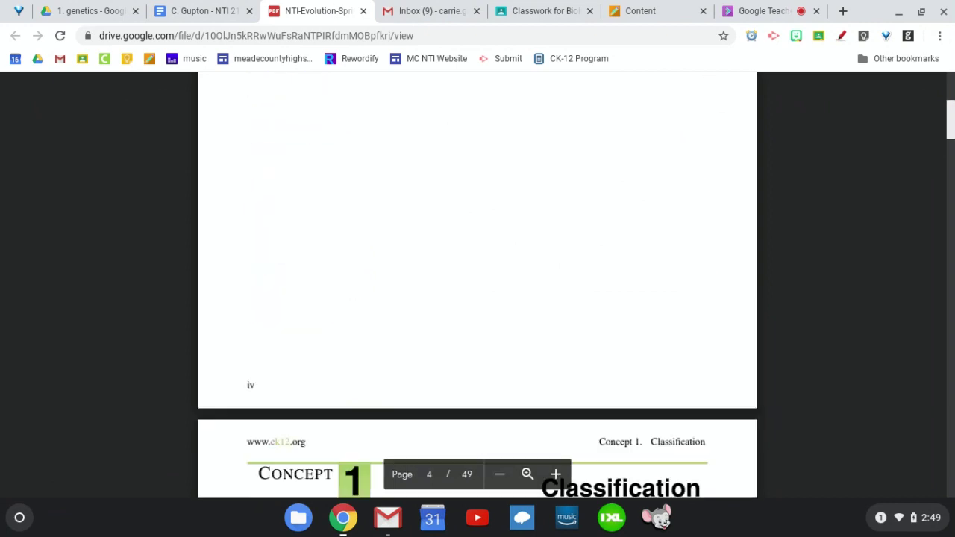
pyautogui.scroll(-15, 477, 284)
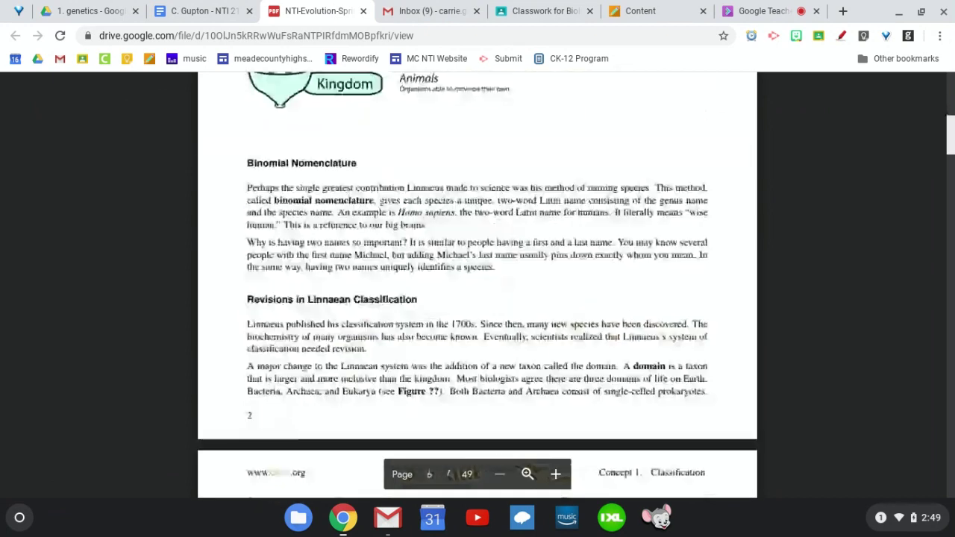
# Step: Examine the rest of the textbook's Classification concept, including the phylogenetic tree, summary and review questions, and close the PDF
pyautogui.scroll(-3, 478, 283)
pyautogui.scroll(-12, 478, 284)
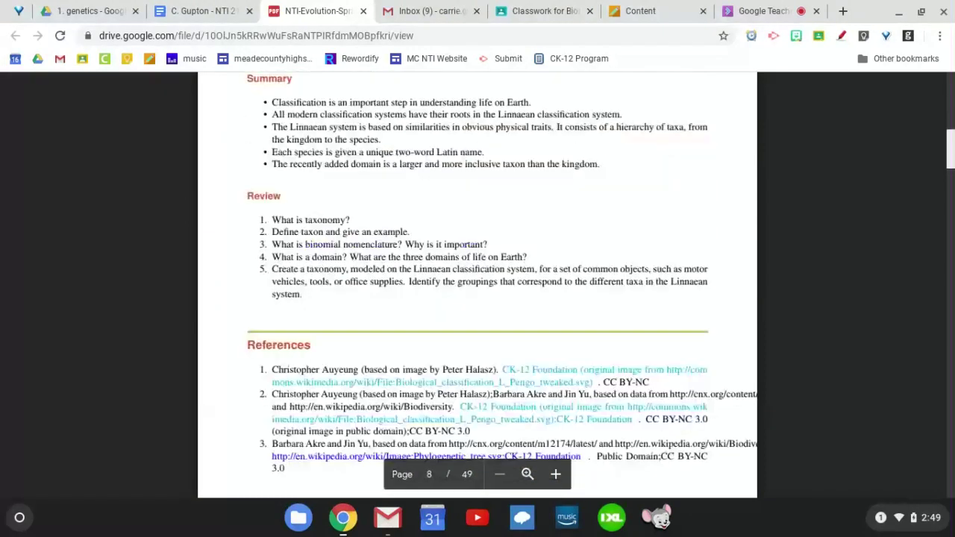
pyautogui.scroll(4, 477, 283)
pyautogui.scroll(5, 477, 284)
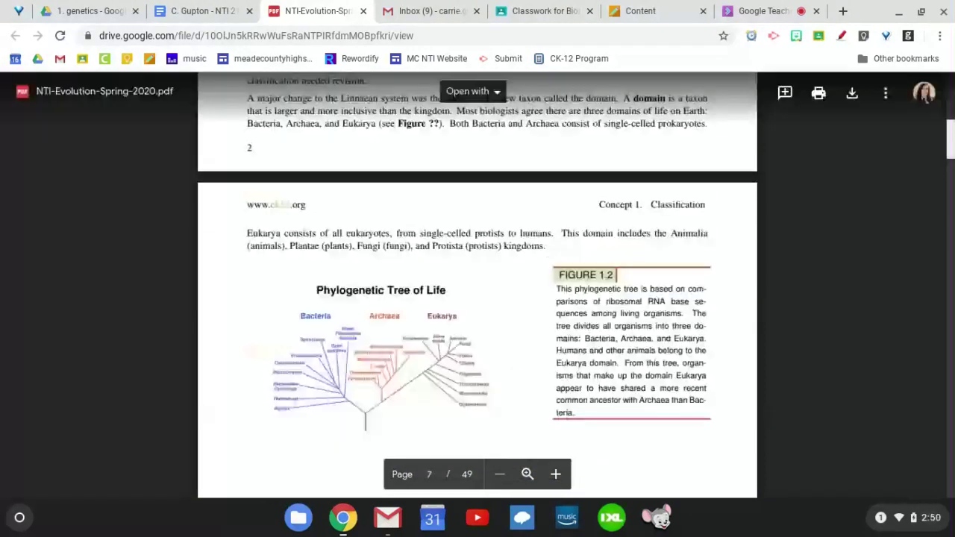
pyautogui.scroll(-2, 477, 283)
pyautogui.scroll(-2, 544, 356)
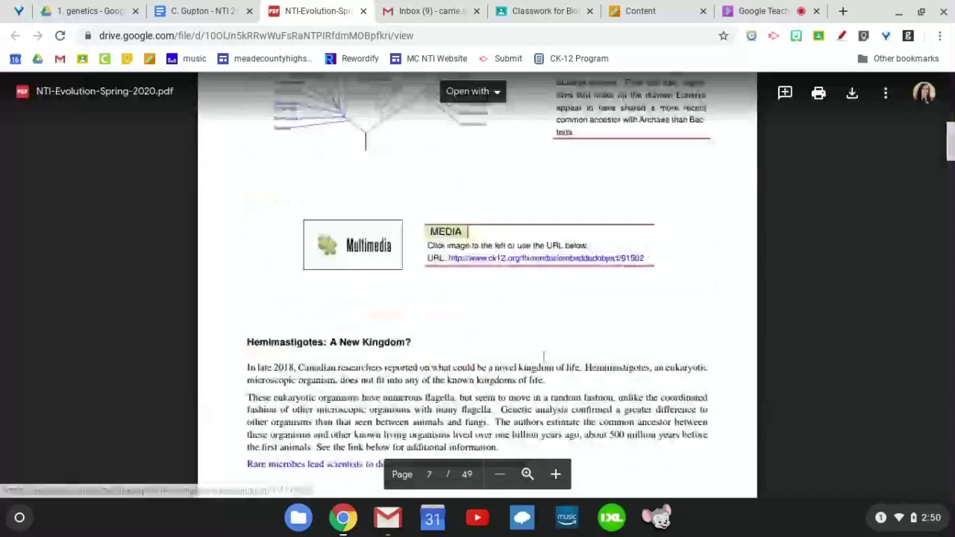
pyautogui.scroll(-4, 573, 274)
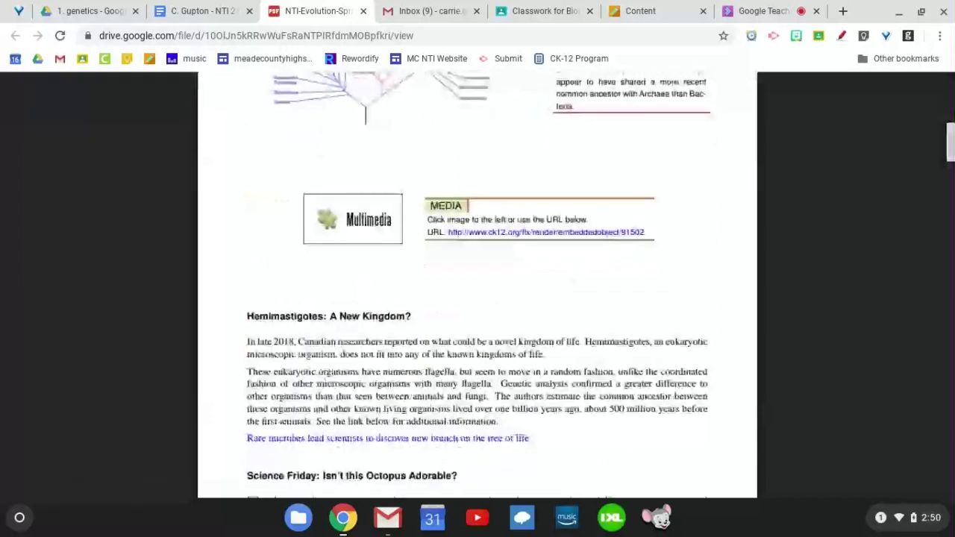
pyautogui.scroll(-5, 478, 284)
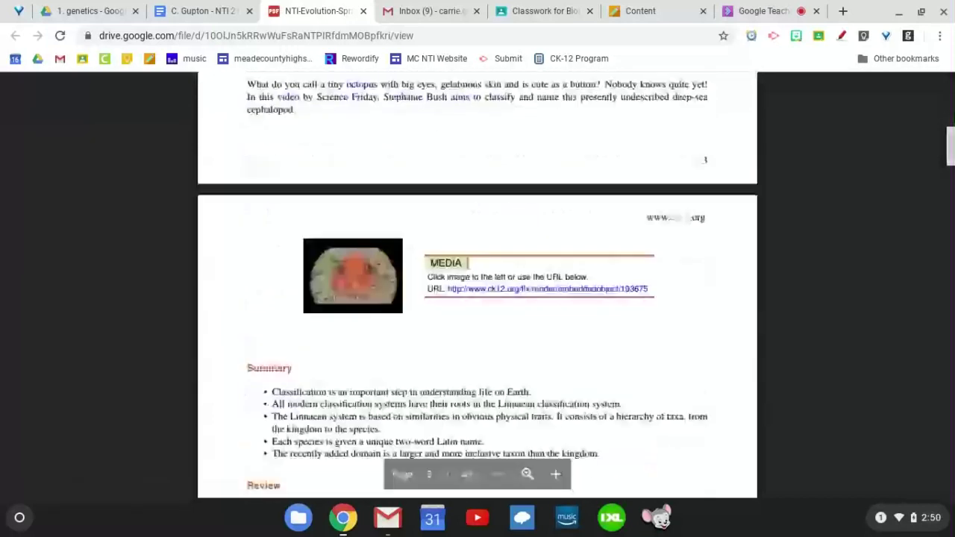
pyautogui.scroll(-2, 297, 289)
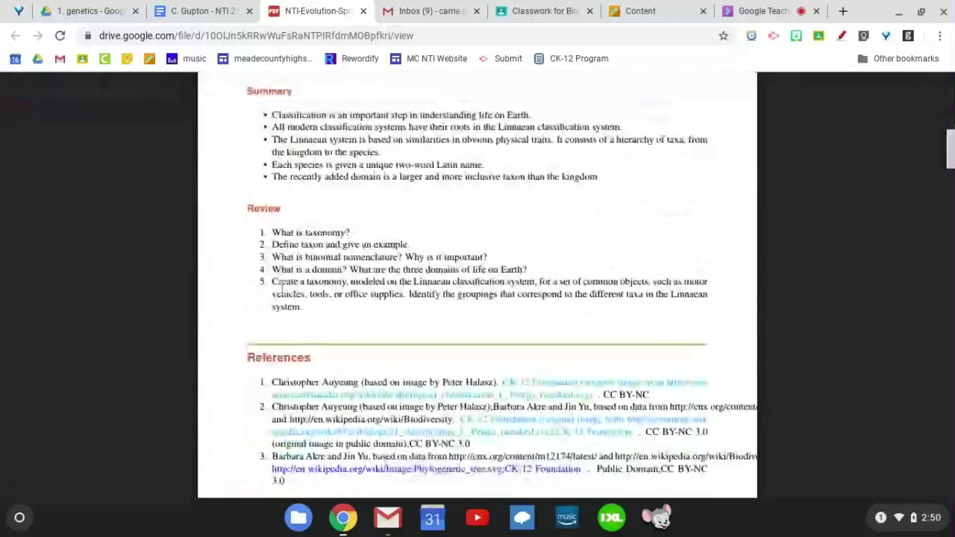
pyautogui.click(362, 12)
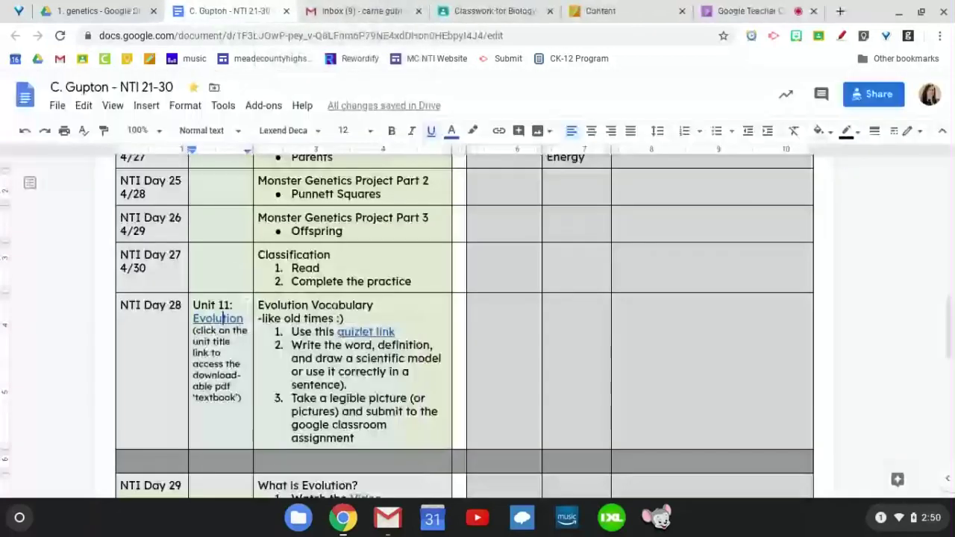
# Step: Review the Biology and Integrated Science schedule for NTI Days 19 to 28 in the plan document
pyautogui.click(216, 255)
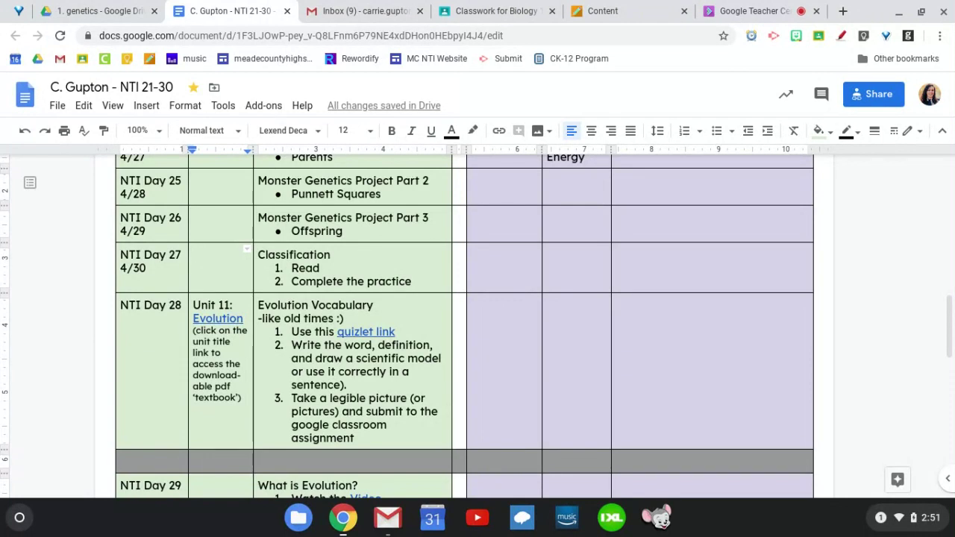
pyautogui.scroll(4, 464, 327)
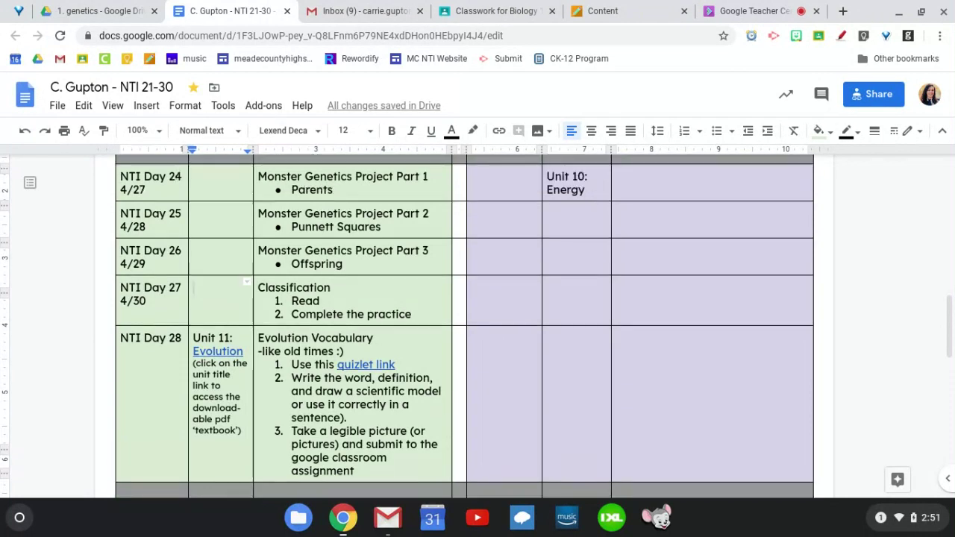
pyautogui.scroll(13, 464, 326)
pyautogui.scroll(-4, 464, 327)
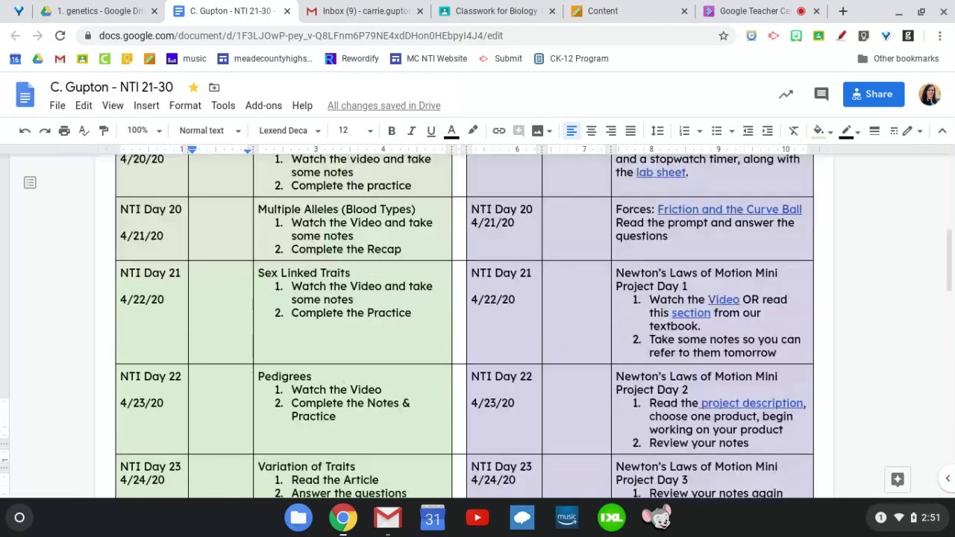
pyautogui.scroll(2, 484, 344)
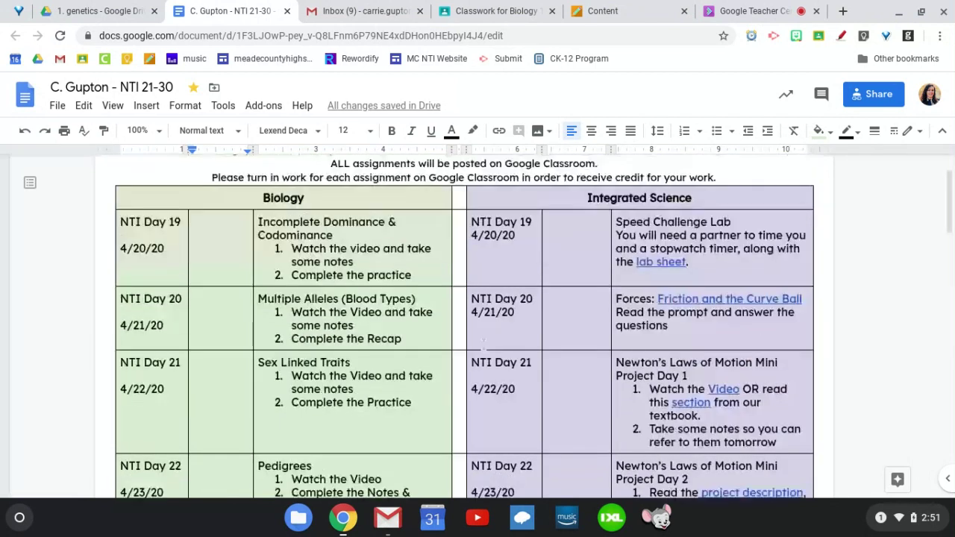
pyautogui.scroll(-14, 483, 343)
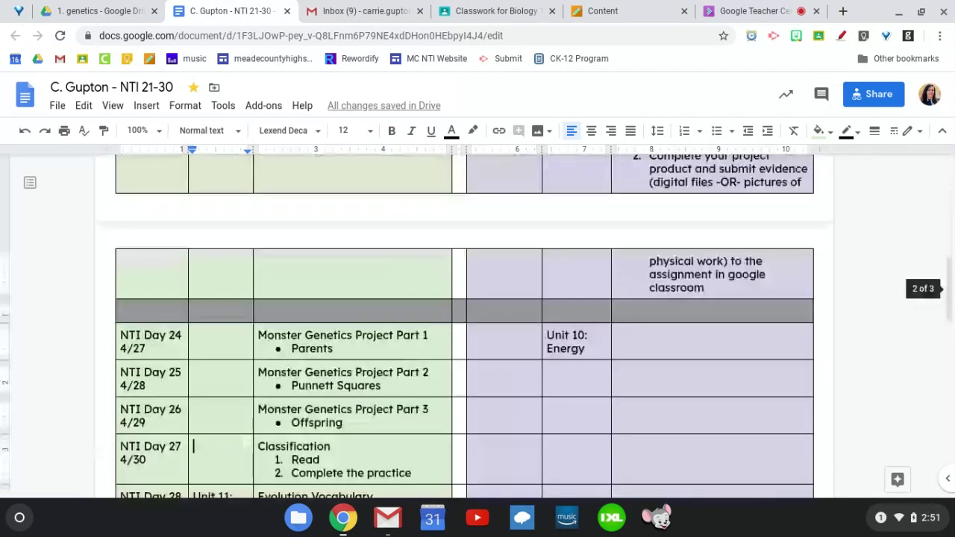
pyautogui.scroll(11, 478, 328)
pyautogui.scroll(-1, 464, 325)
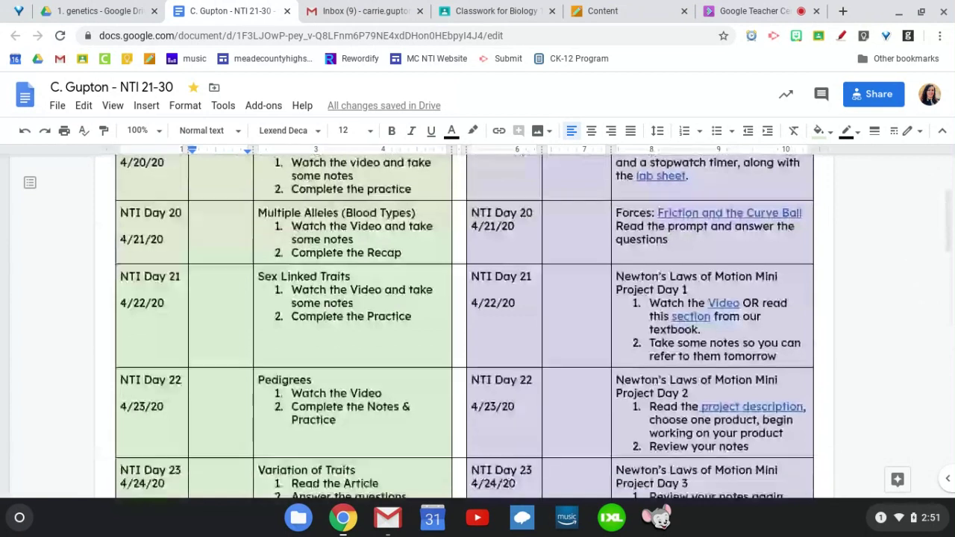
pyautogui.scroll(5, 253, 334)
# Step: Switch to Google Drive, close the VariationOfTraits.pdf preview and show the starred files
pyautogui.click(97, 11)
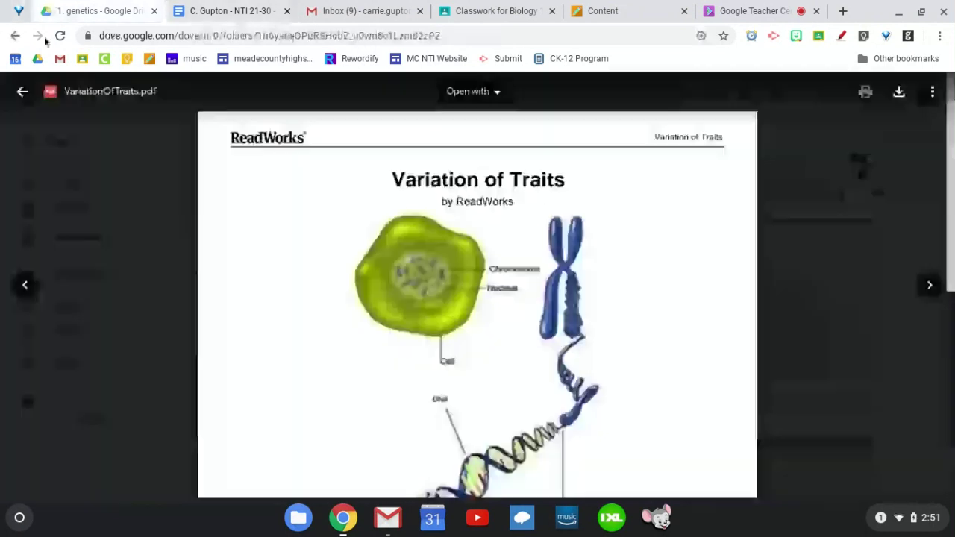
pyautogui.click(117, 300)
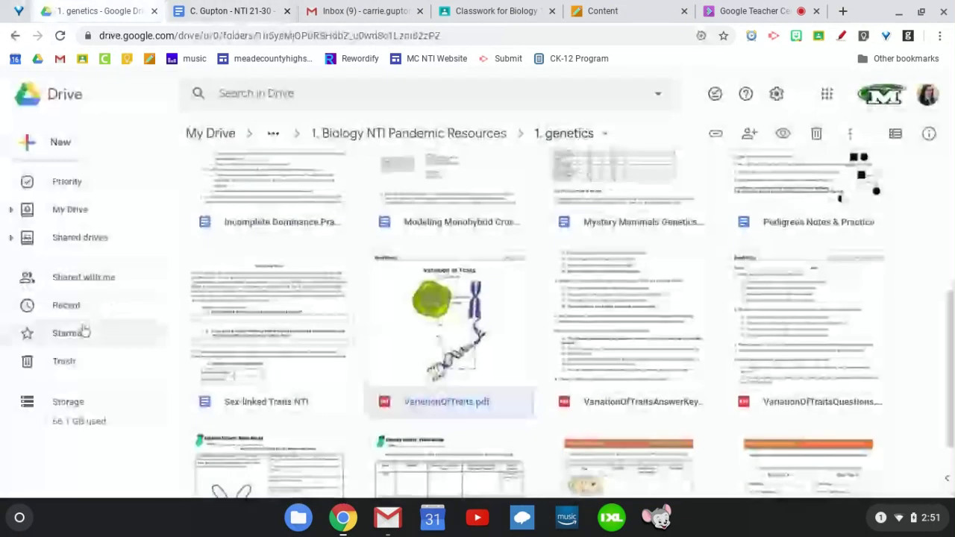
pyautogui.click(83, 332)
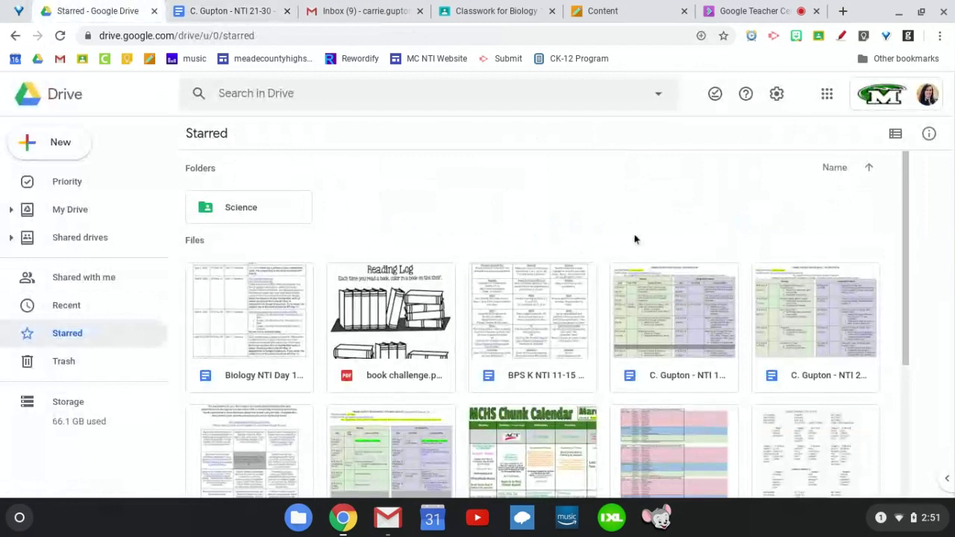
# Step: Open the starred NTI 11-20 Work in Progress document, look through its plans down to the Unit 11 Evolution rows, and close it
pyautogui.scroll(-1, 633, 238)
pyautogui.click(636, 241)
pyautogui.doubleClick(636, 241)
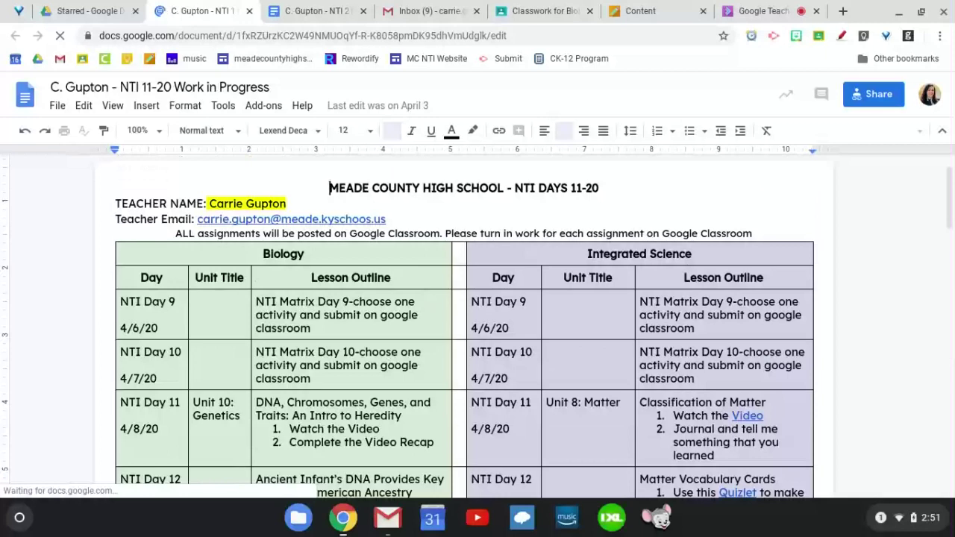
pyautogui.scroll(-5, 786, 265)
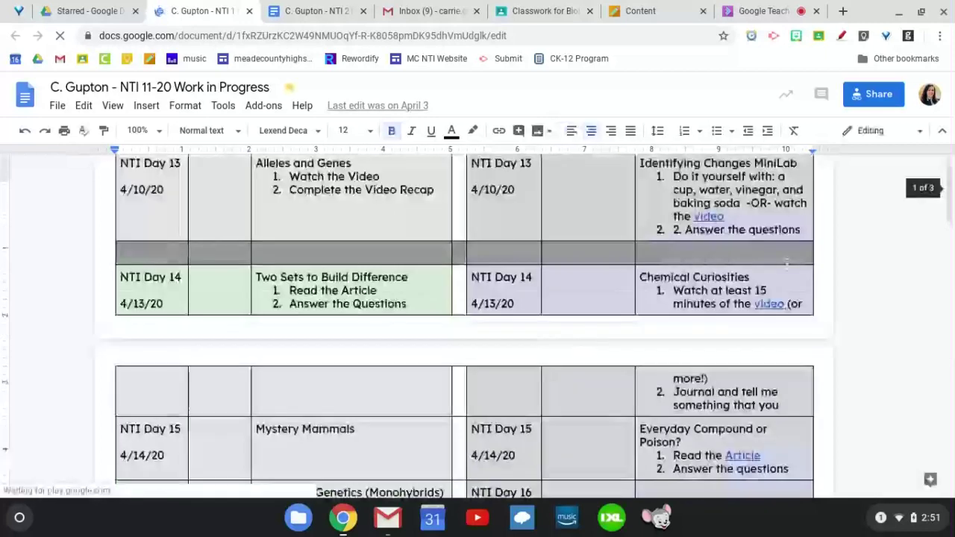
pyautogui.scroll(-6, 787, 266)
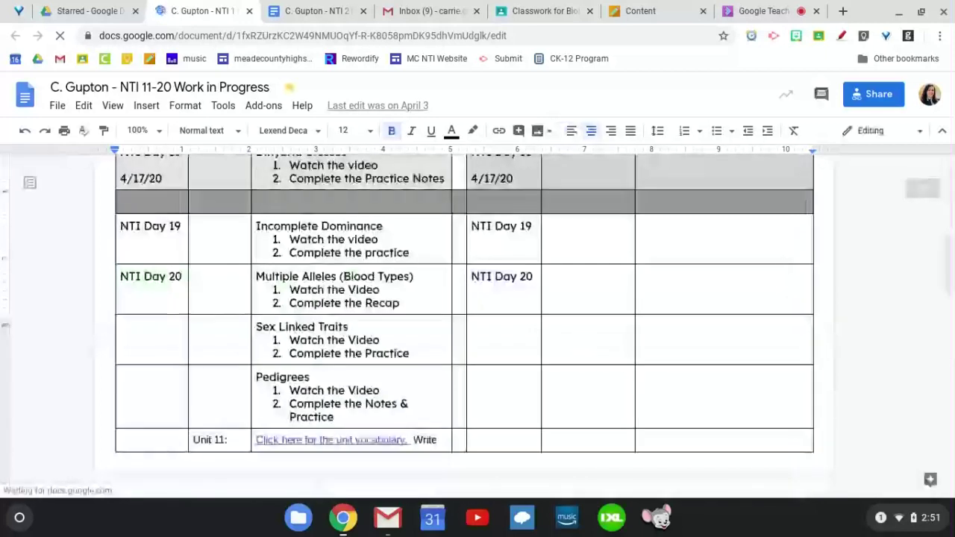
pyautogui.scroll(-10, 786, 266)
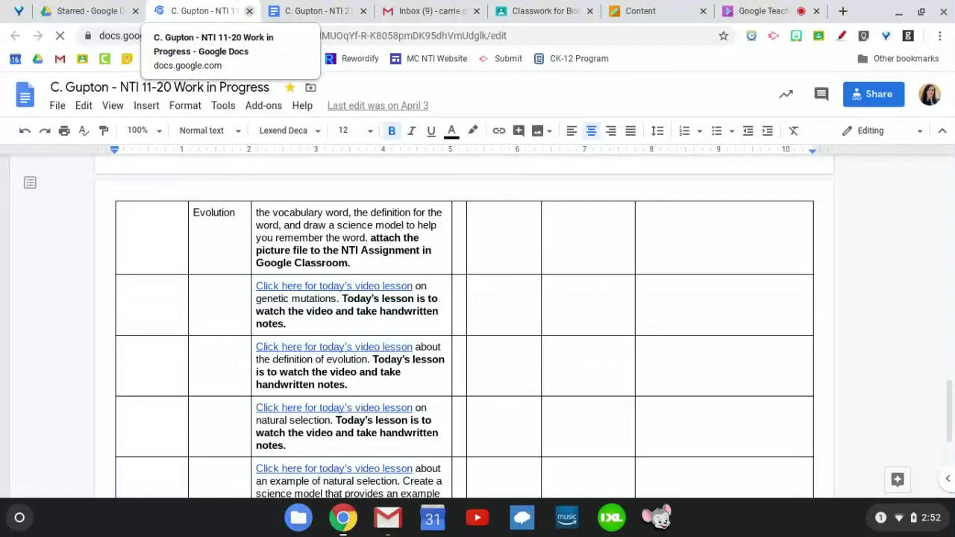
pyautogui.click(249, 11)
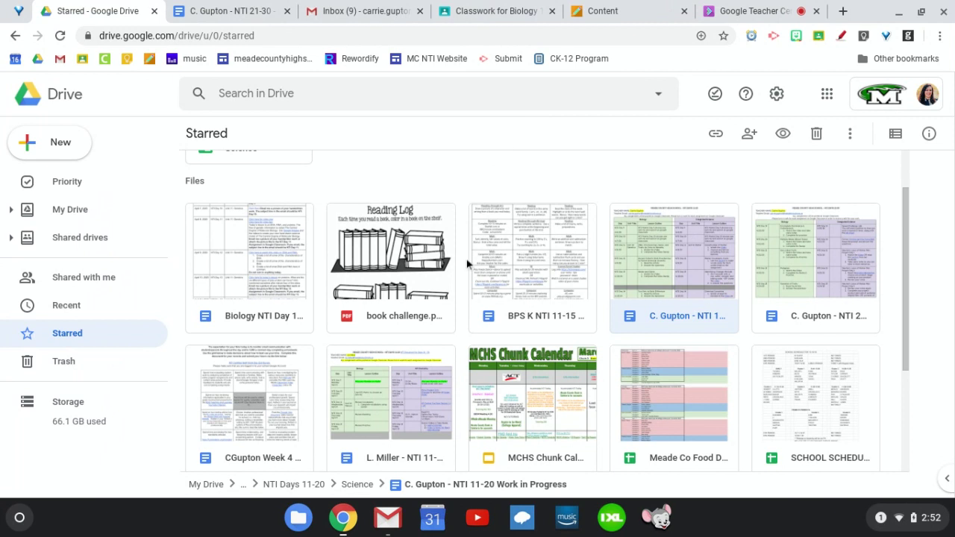
# Step: Open the starred BPS K NTI 11-15 Work document, review its kindergarten activity grid, and close it
pyautogui.doubleClick(519, 245)
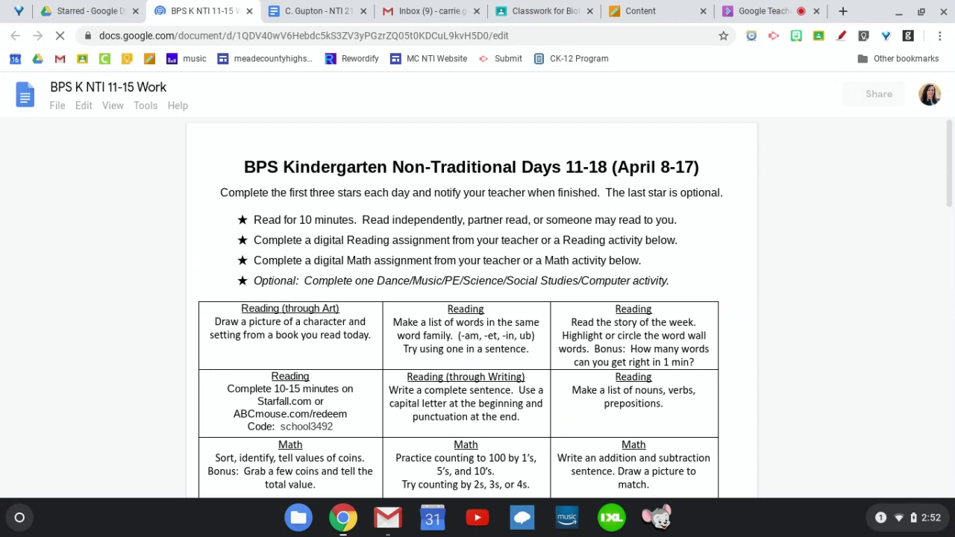
pyautogui.scroll(-5, 777, 304)
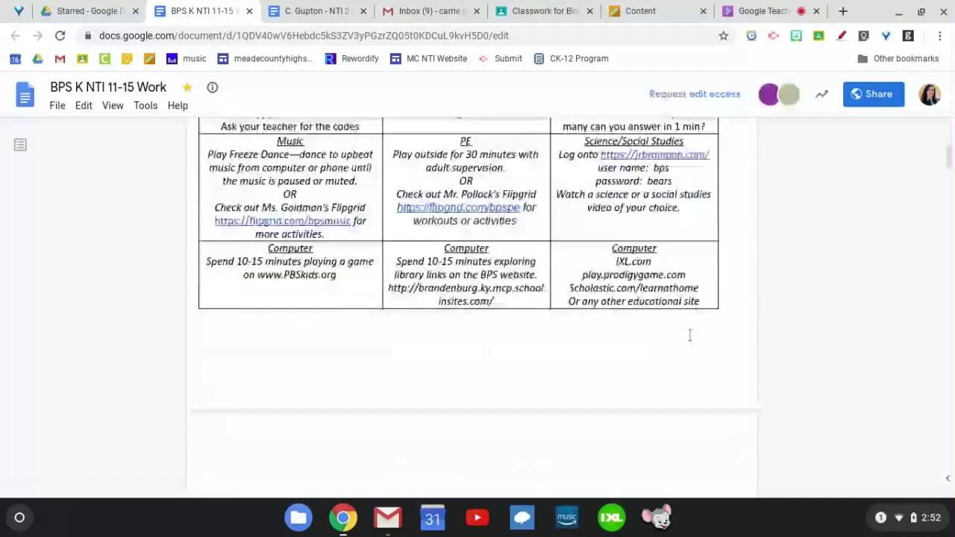
pyautogui.scroll(3, 690, 332)
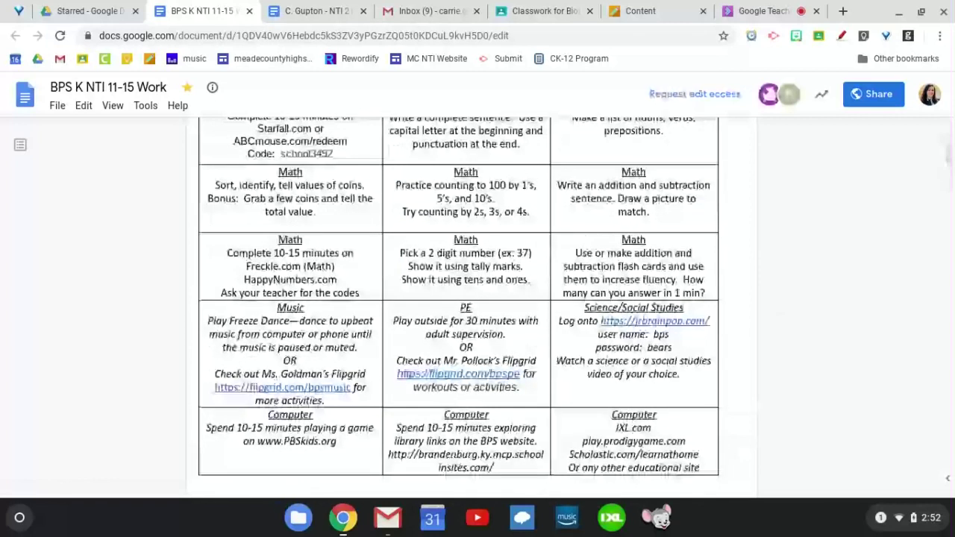
pyautogui.scroll(-1, 459, 313)
pyautogui.scroll(-2, 460, 306)
pyautogui.scroll(6, 459, 306)
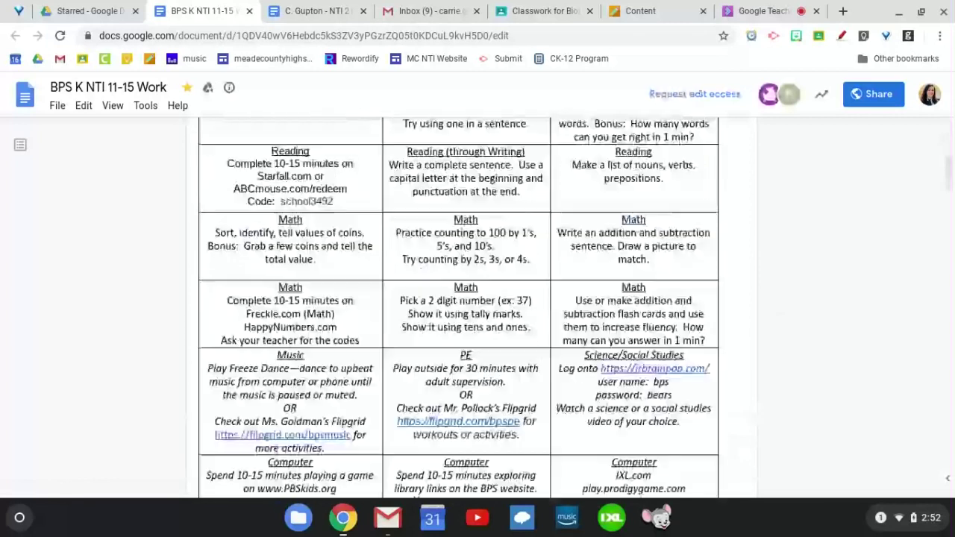
pyautogui.scroll(-1, 357, 156)
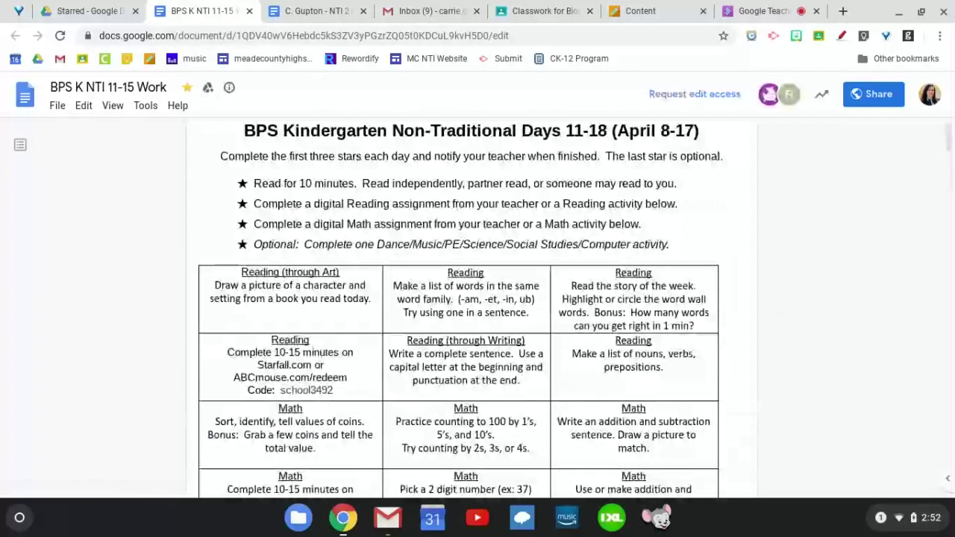
pyautogui.click(250, 13)
# Step: Look over the starred files in Drive, including the NTI plans, calendar and schedule files
pyautogui.scroll(-2, 390, 275)
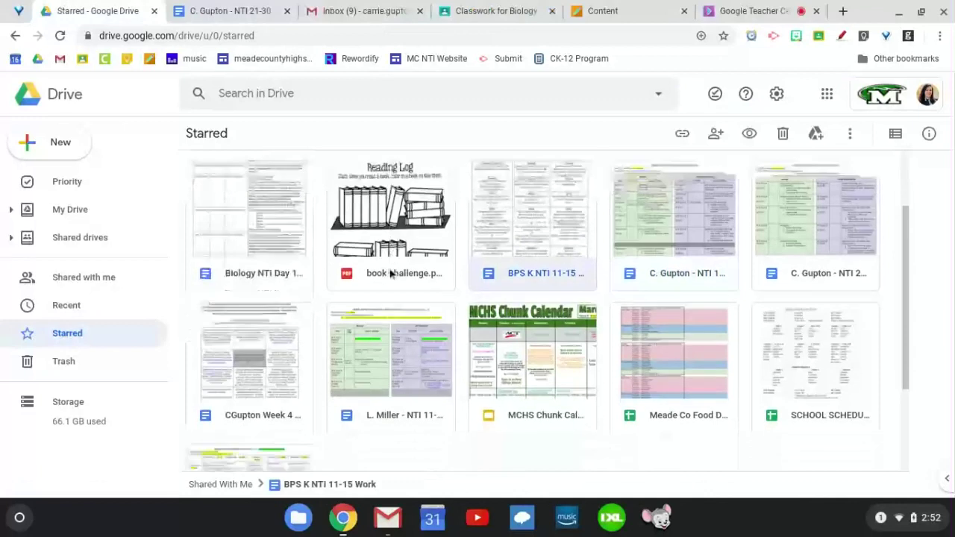
pyautogui.scroll(-2, 390, 274)
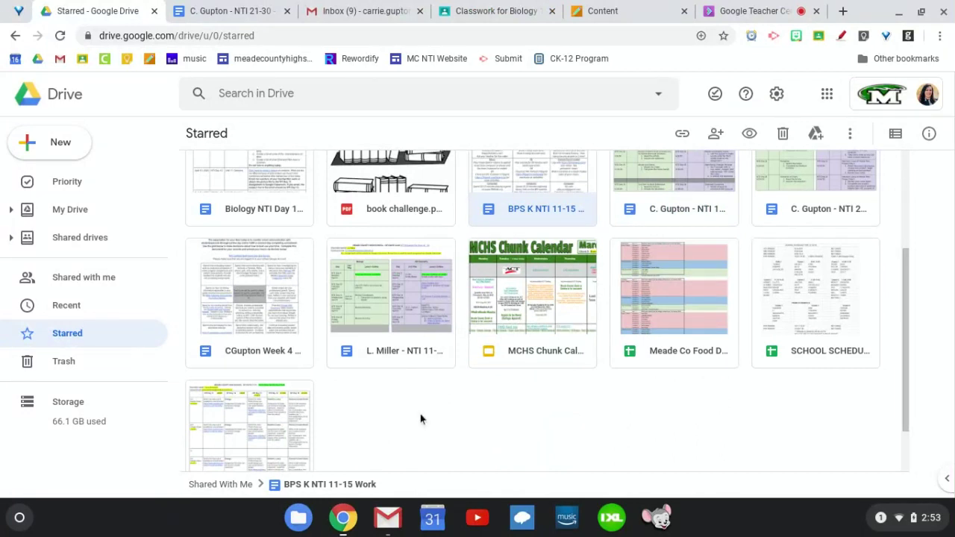
pyautogui.scroll(-1, 431, 400)
pyautogui.scroll(-2, 432, 400)
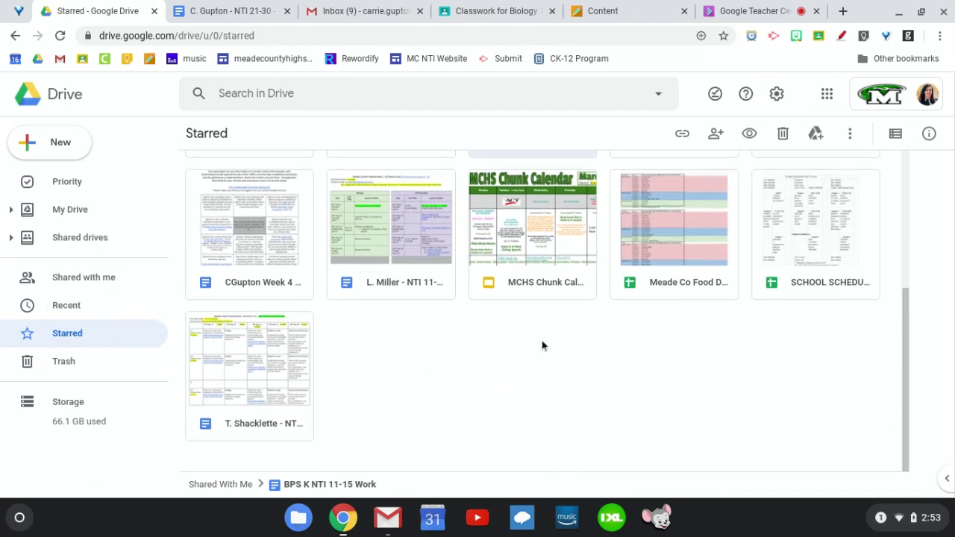
pyautogui.scroll(5, 519, 348)
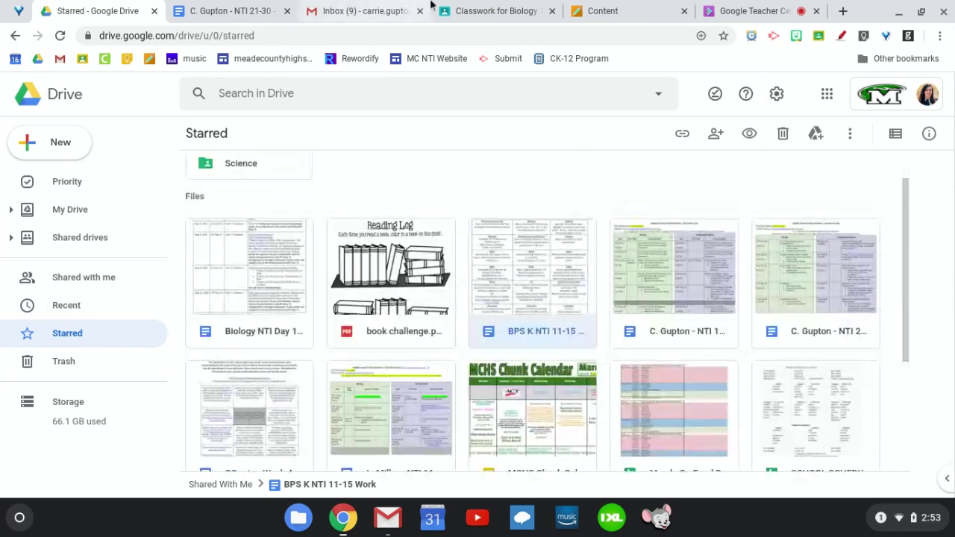
pyautogui.scroll(-1, 520, 159)
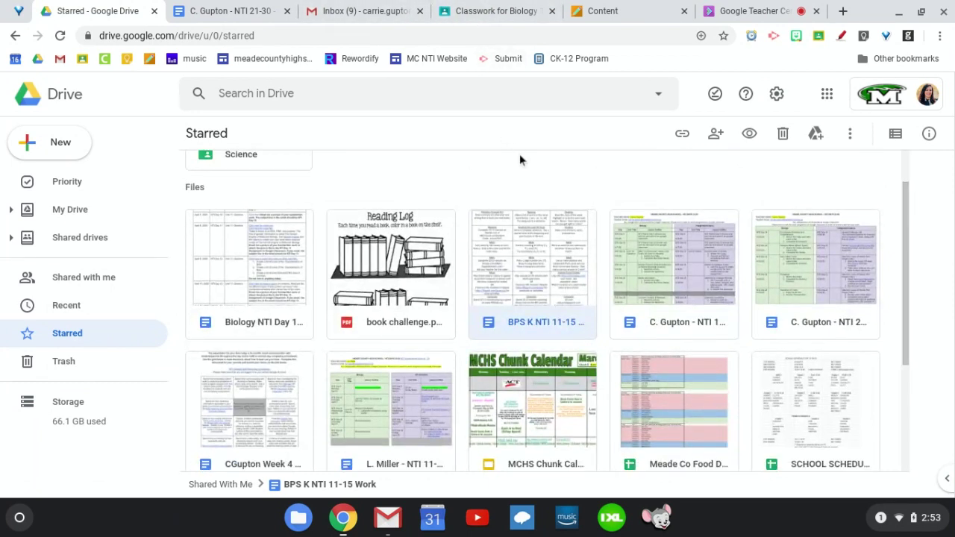
pyautogui.scroll(-1, 520, 159)
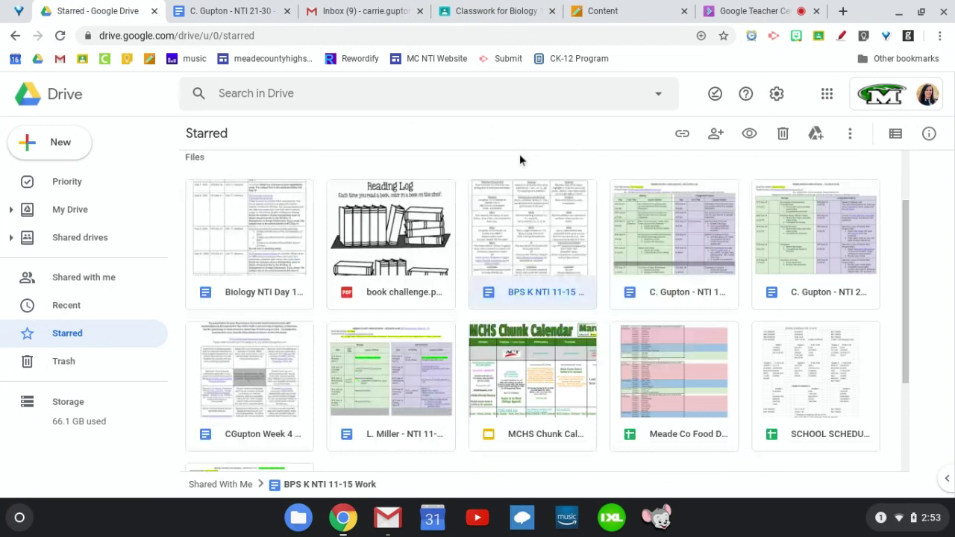
pyautogui.scroll(-1, 519, 154)
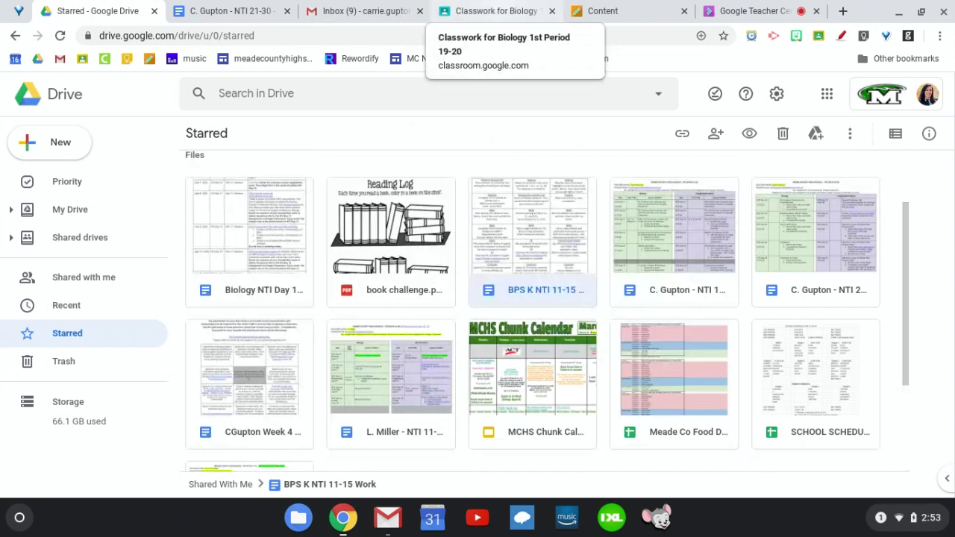
# Step: Switch to Google Classroom and open the stream of the Biology 1st Period 19-20 class
pyautogui.click(498, 7)
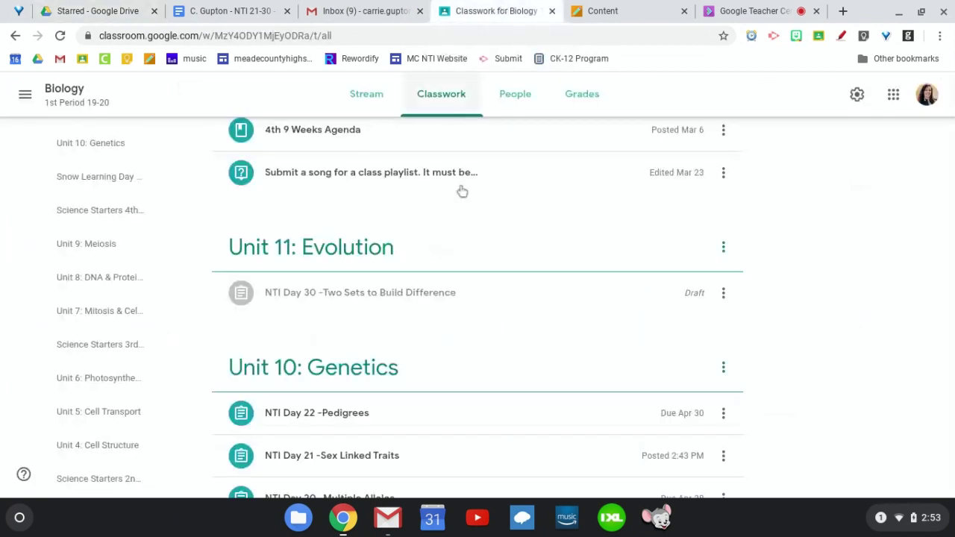
pyautogui.scroll(2, 463, 201)
pyautogui.click(75, 94)
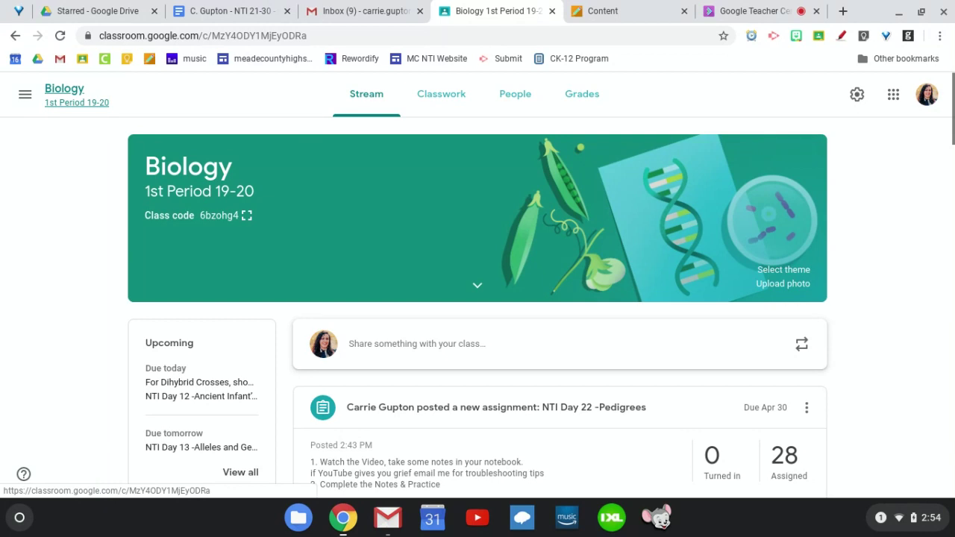
# Step: Switch to Google Drive, open the PGES folder in My Drive, and look through its contents
pyautogui.click(80, 5)
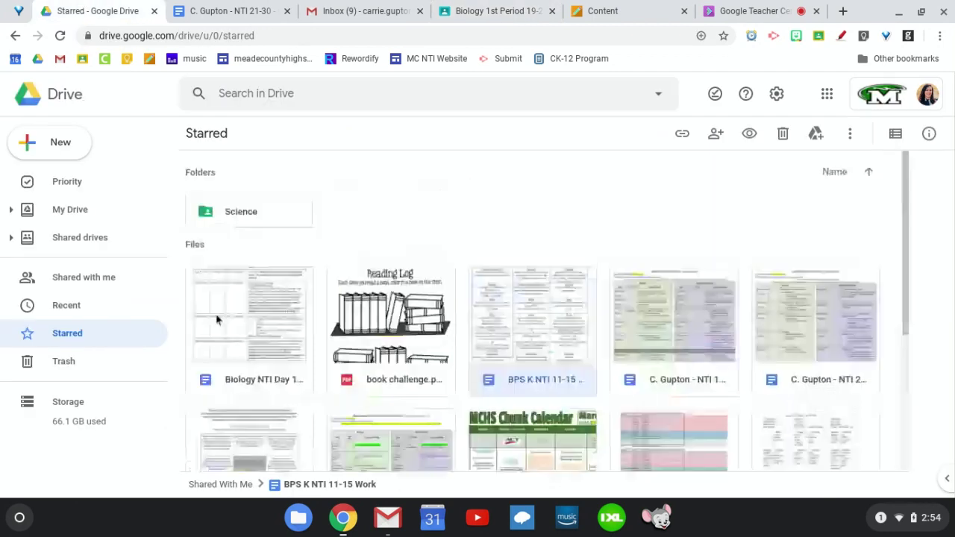
pyautogui.hotkey('alt', 'Left')
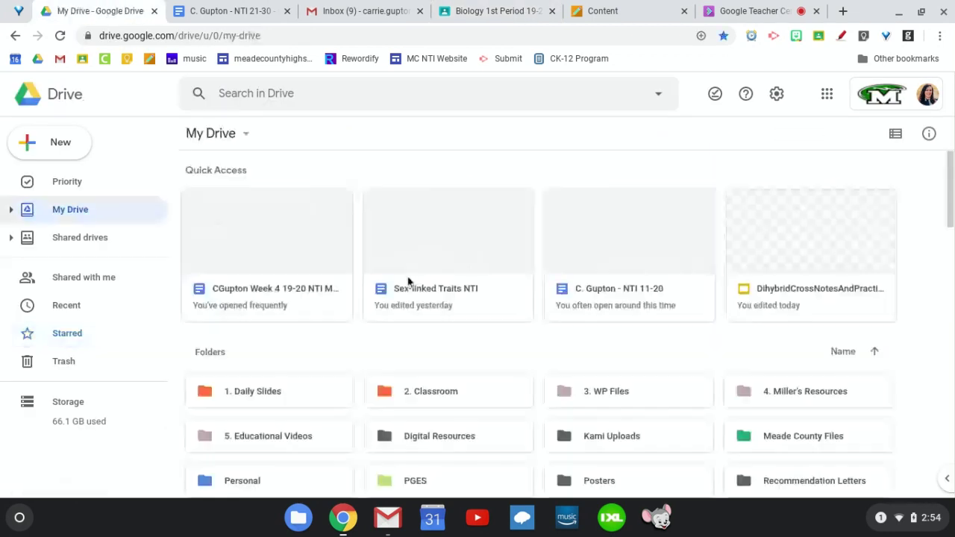
pyautogui.scroll(-2, 404, 399)
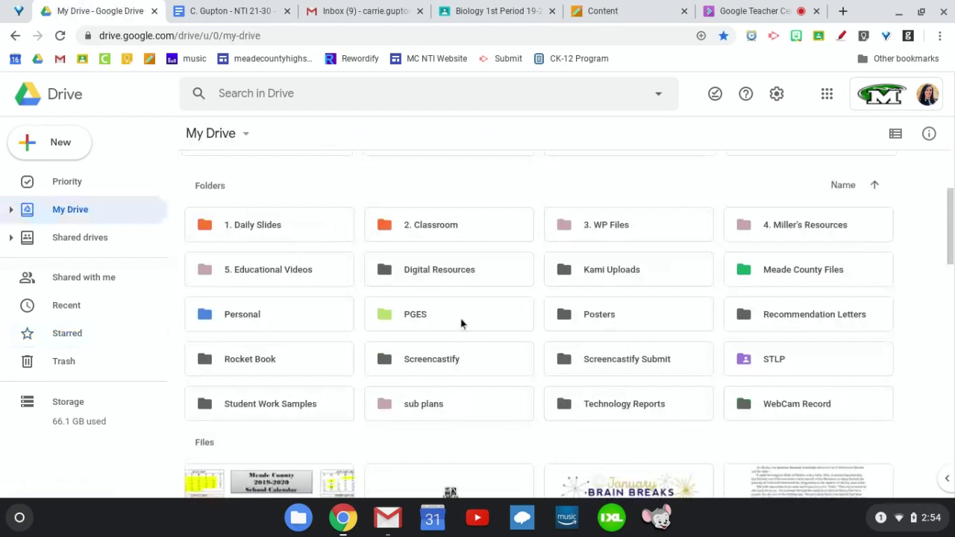
pyautogui.doubleClick(460, 322)
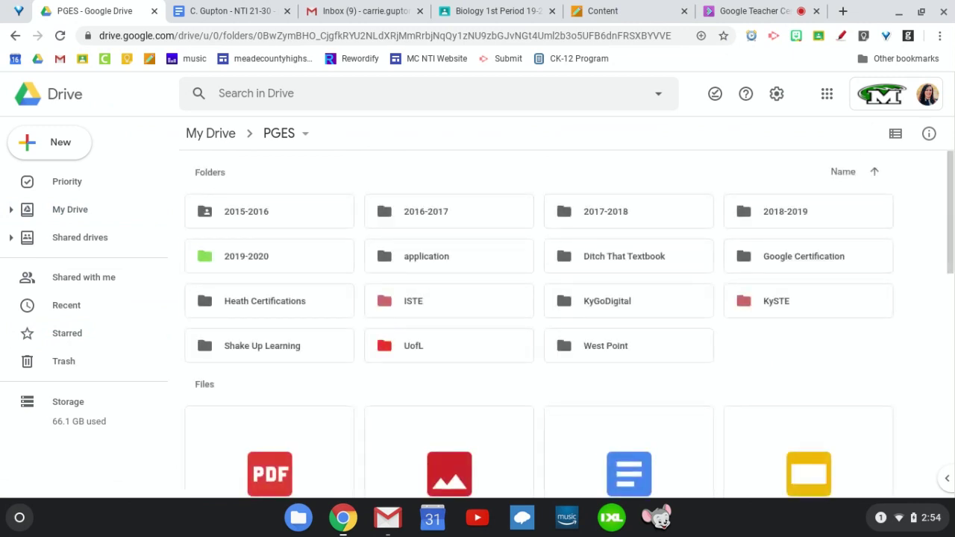
pyautogui.scroll(-10, 539, 321)
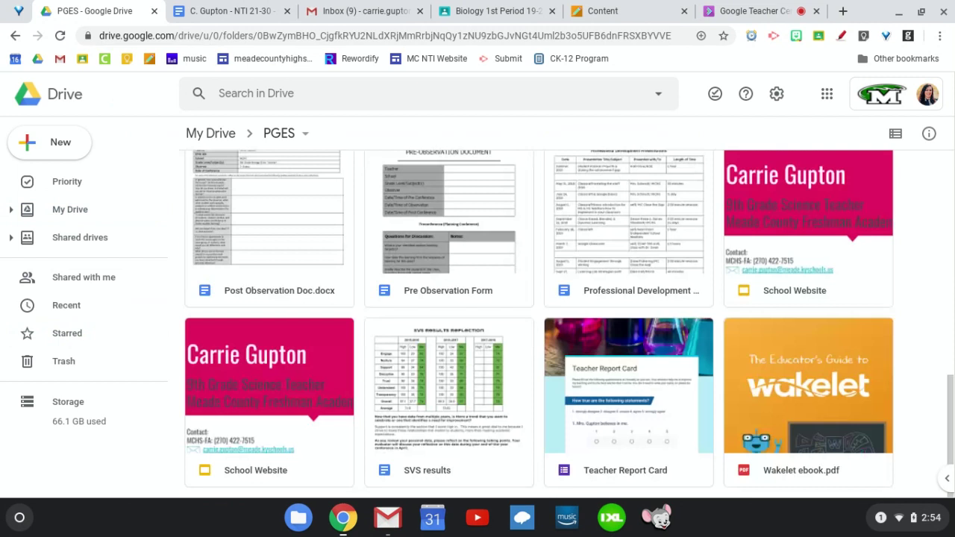
# Step: Open the 2019-2020 subfolder of PGES and look through its folders and files
pyautogui.scroll(10, 273, 262)
pyautogui.doubleClick(273, 261)
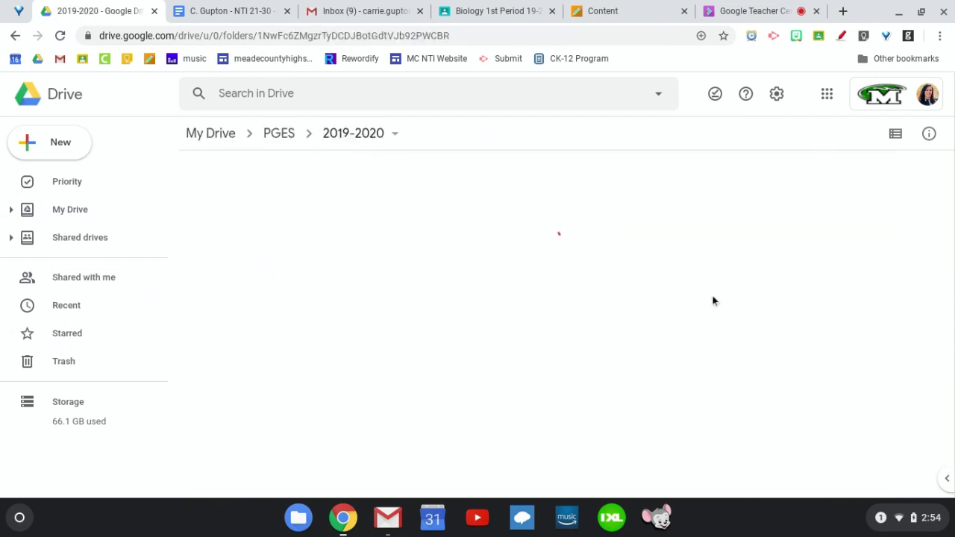
pyautogui.scroll(-2, 847, 248)
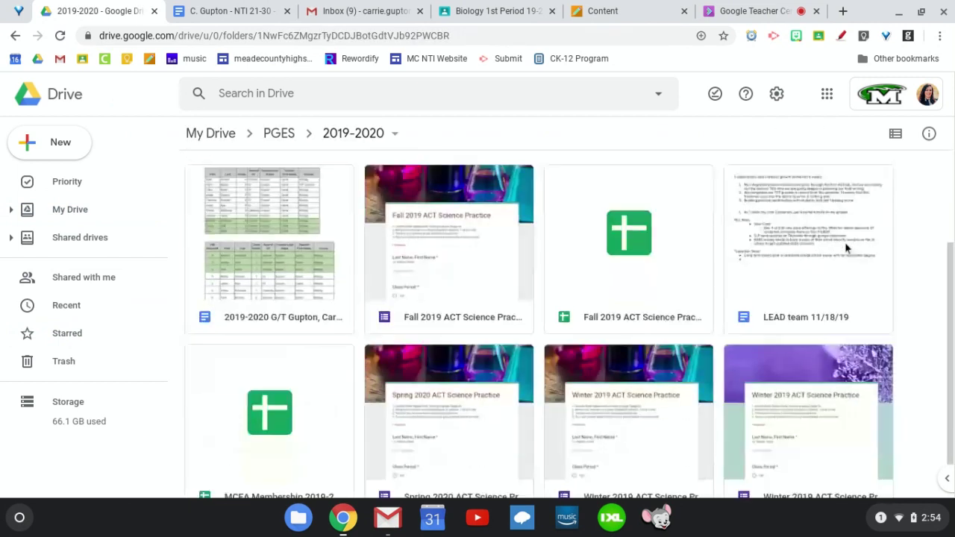
pyautogui.scroll(2, 847, 248)
pyautogui.scroll(-2, 847, 248)
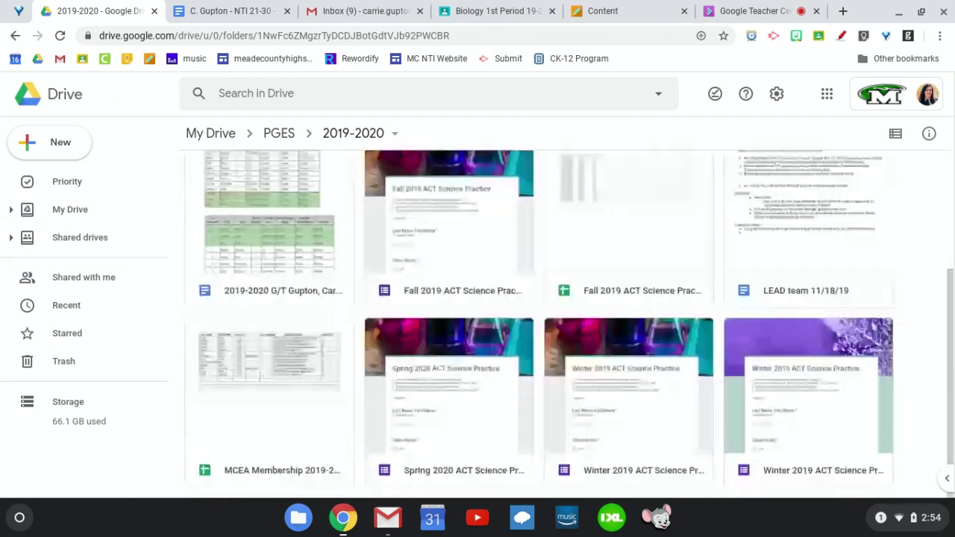
pyautogui.scroll(2, 546, 324)
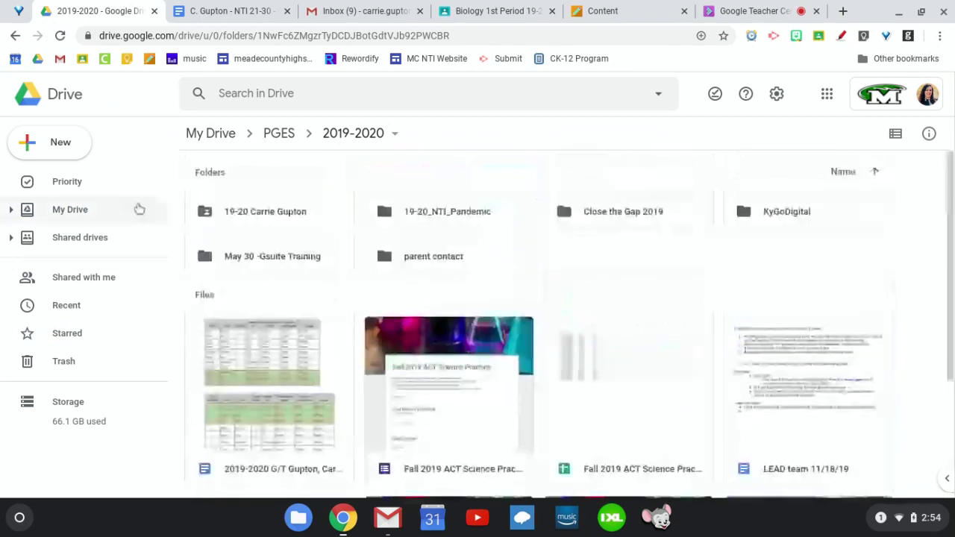
# Step: Return to My Drive, search for "learning lab", and open the Learning Lab Choice Board presentation
pyautogui.click(96, 213)
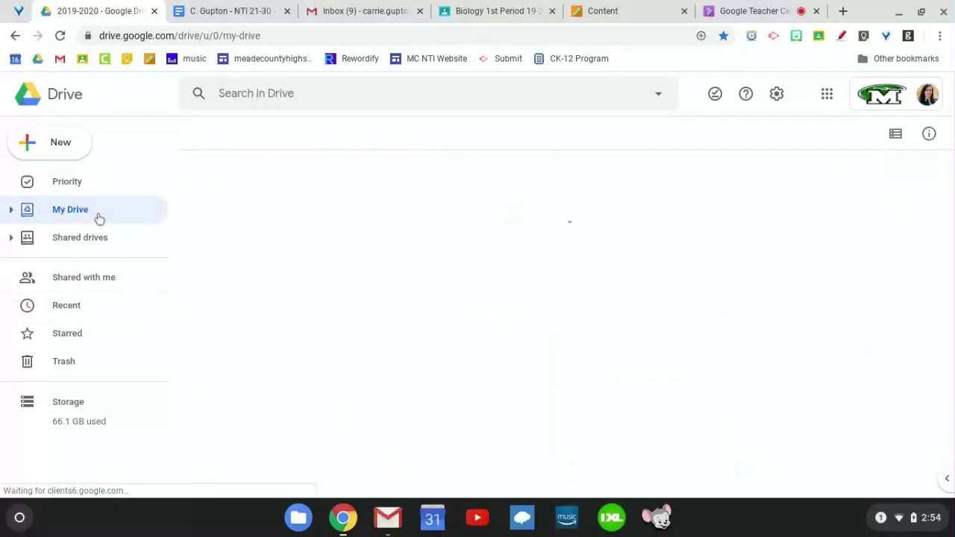
pyautogui.click(260, 101)
pyautogui.write('learning ')
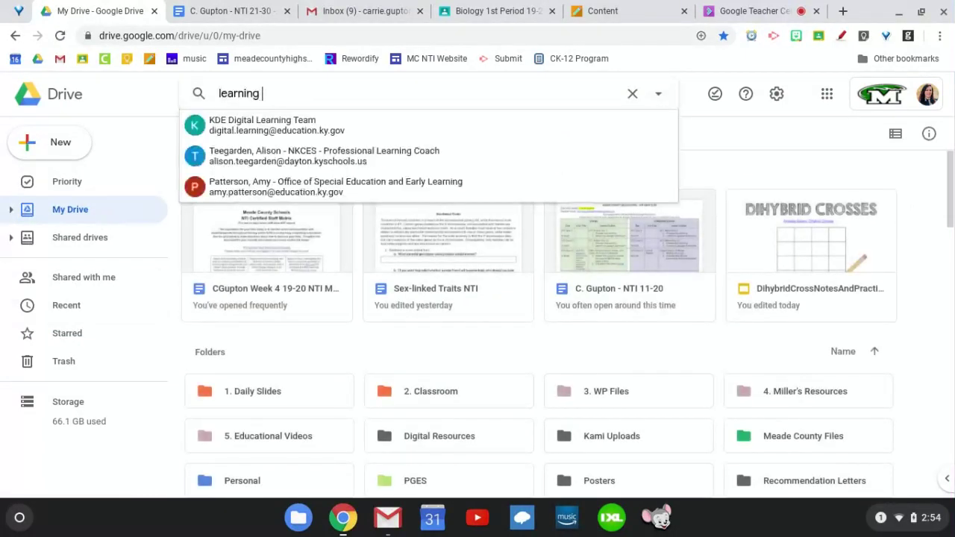
pyautogui.write('lab')
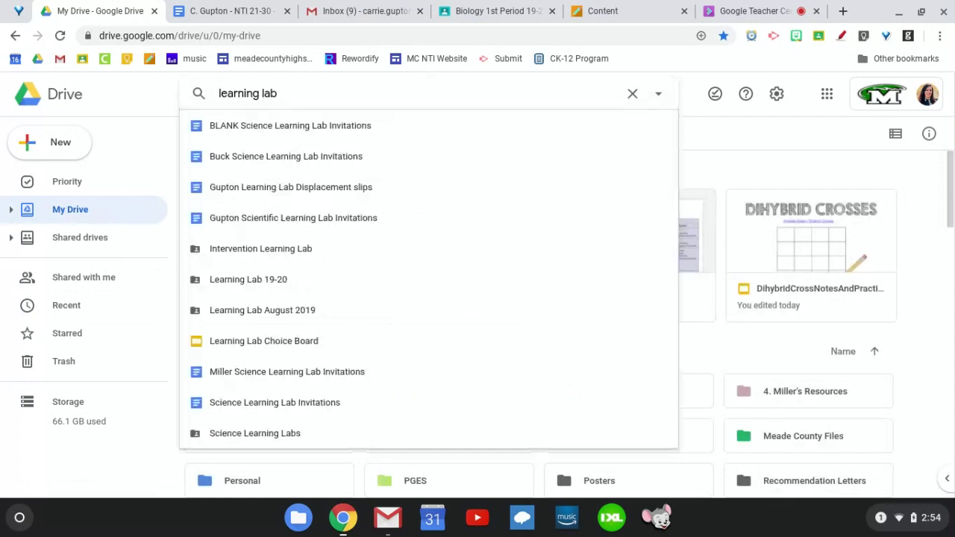
pyautogui.click(293, 342)
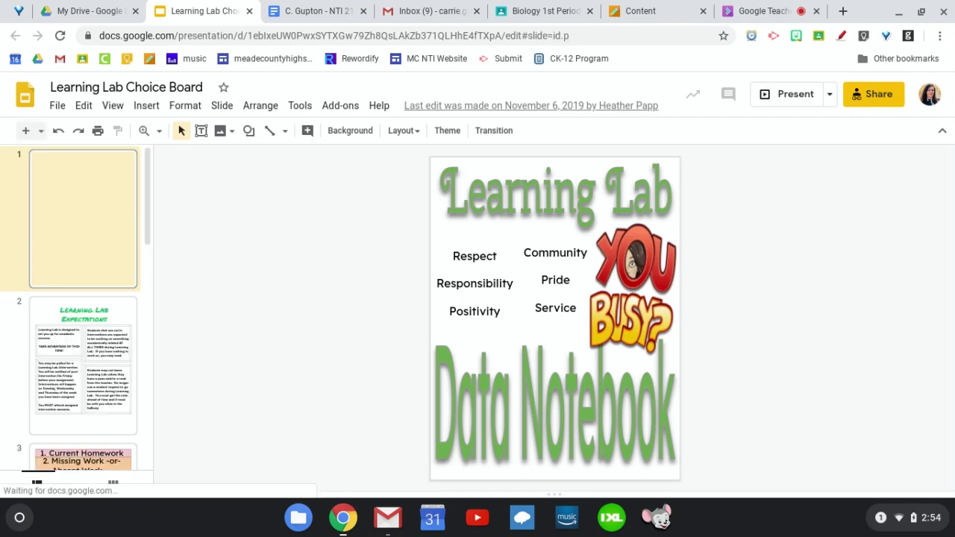
# Step: Look through the Learning Lab Choice Board slides and display the Week At A Glance slide
pyautogui.scroll(-5, 93, 265)
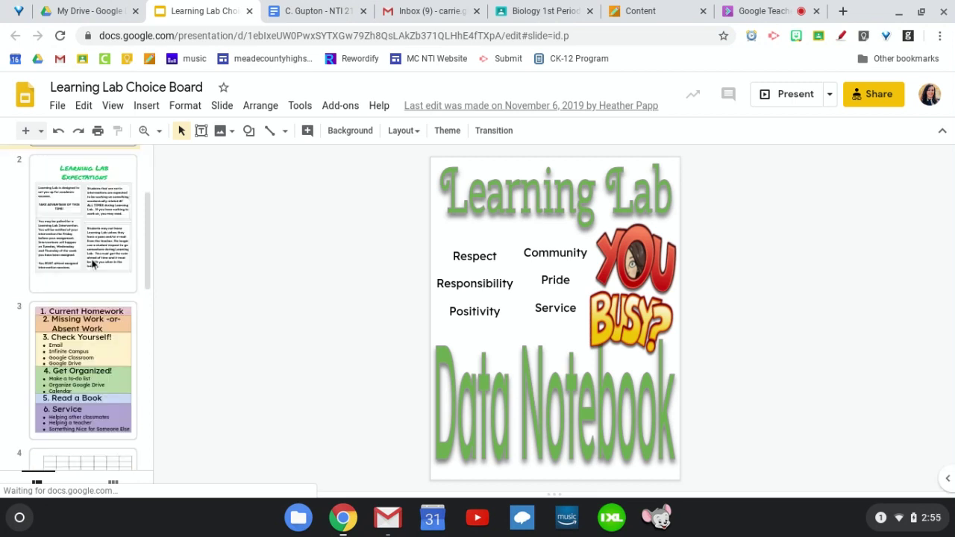
pyautogui.scroll(-2, 82, 306)
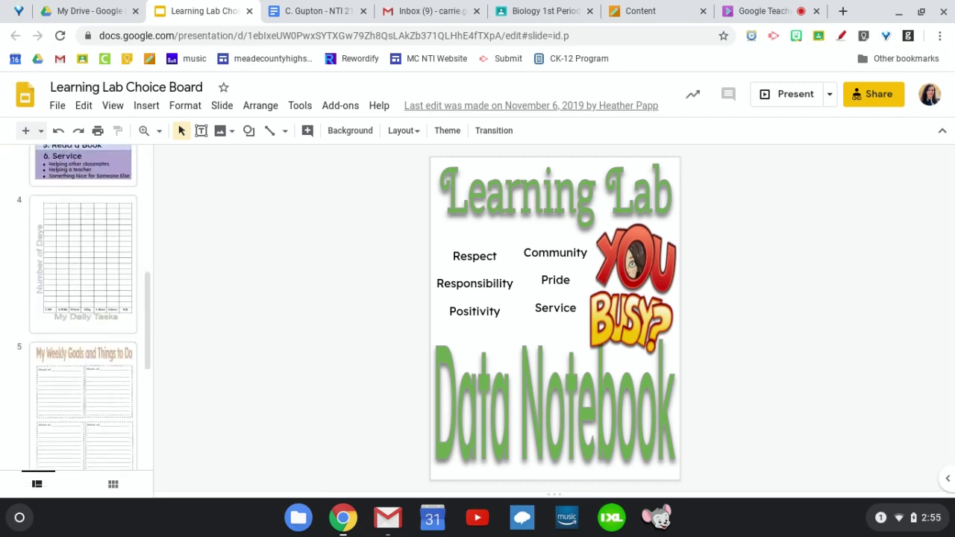
pyautogui.scroll(-5, 82, 306)
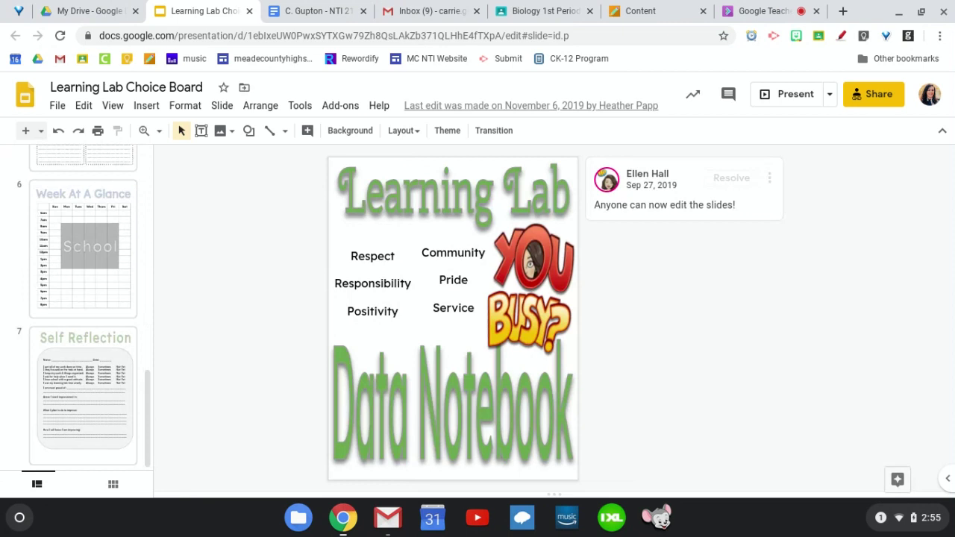
pyautogui.scroll(2, 82, 298)
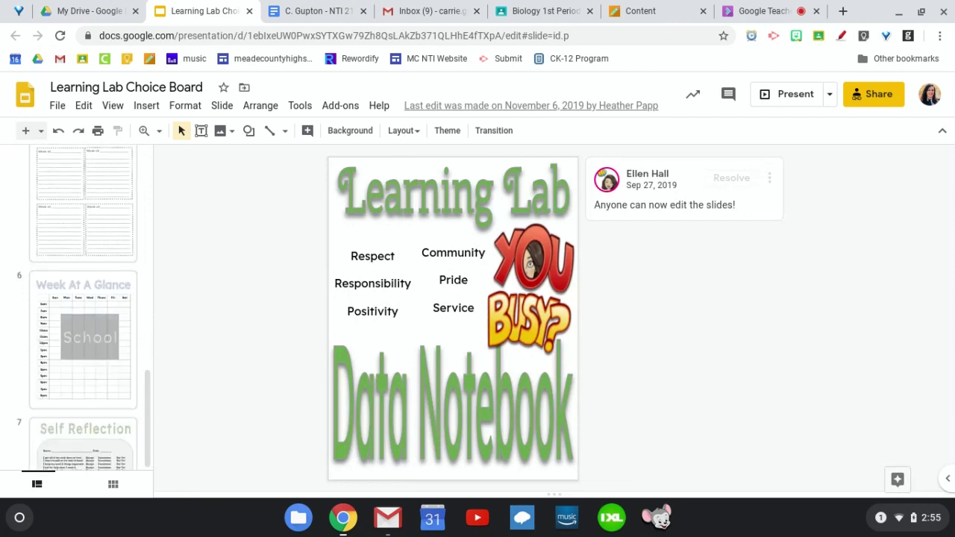
pyautogui.click(80, 284)
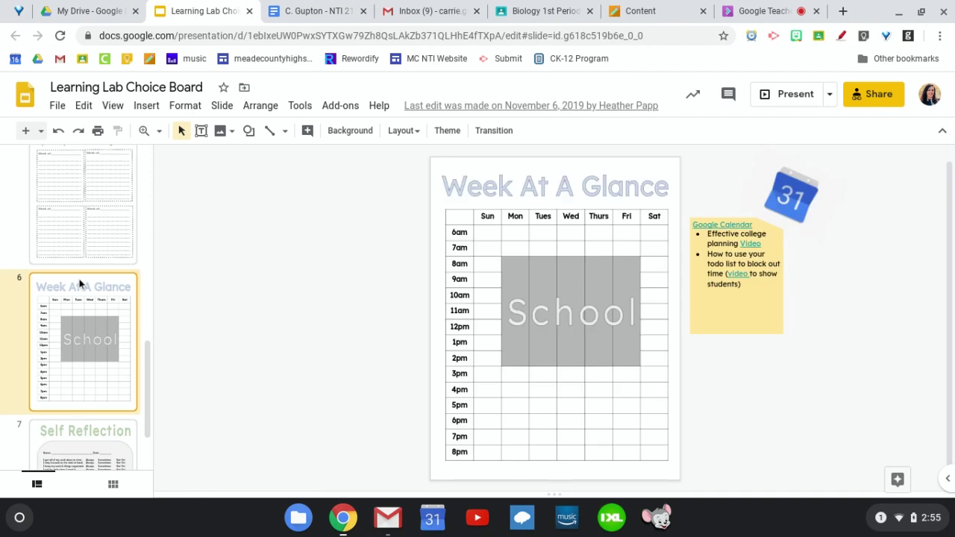